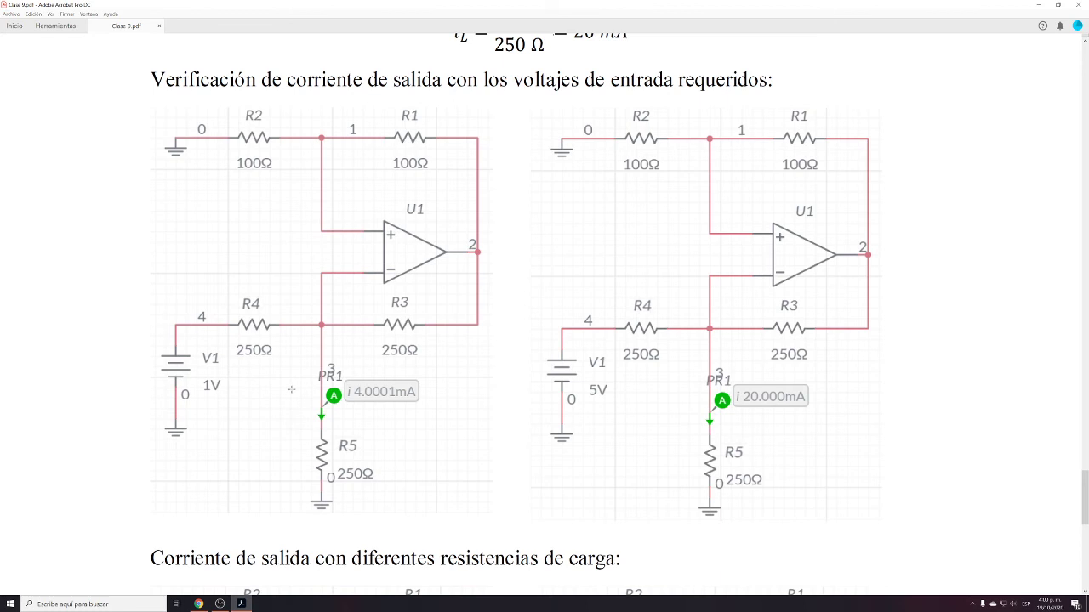
- Compare the simulated load currents for the 1 V and 5 V inputs with the calculated values in the class PDF
scroll(393, 316, "up", 2)
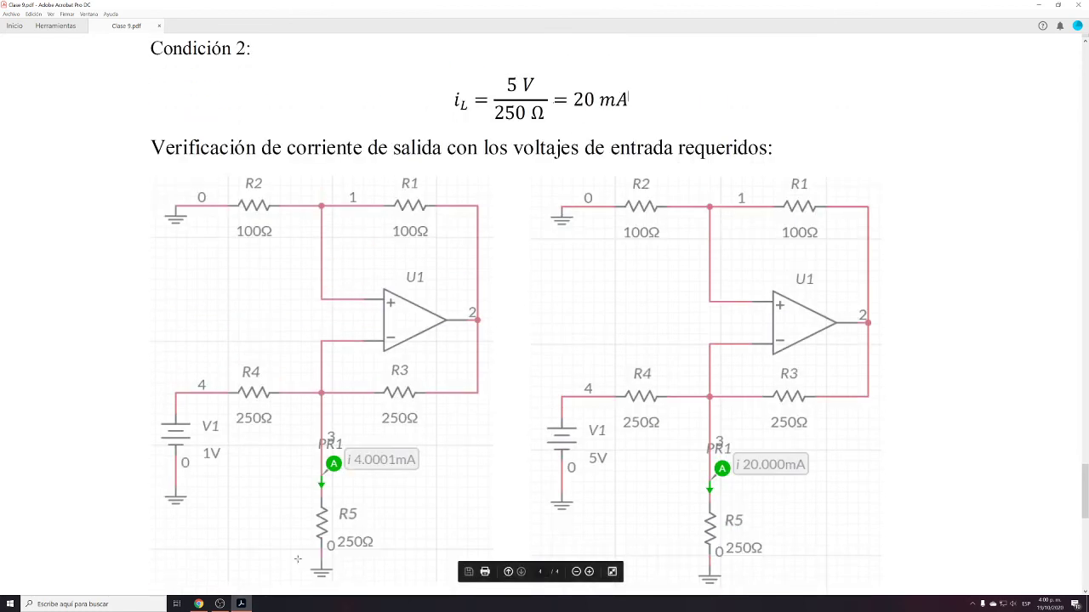
scroll(298, 560, "down", 2)
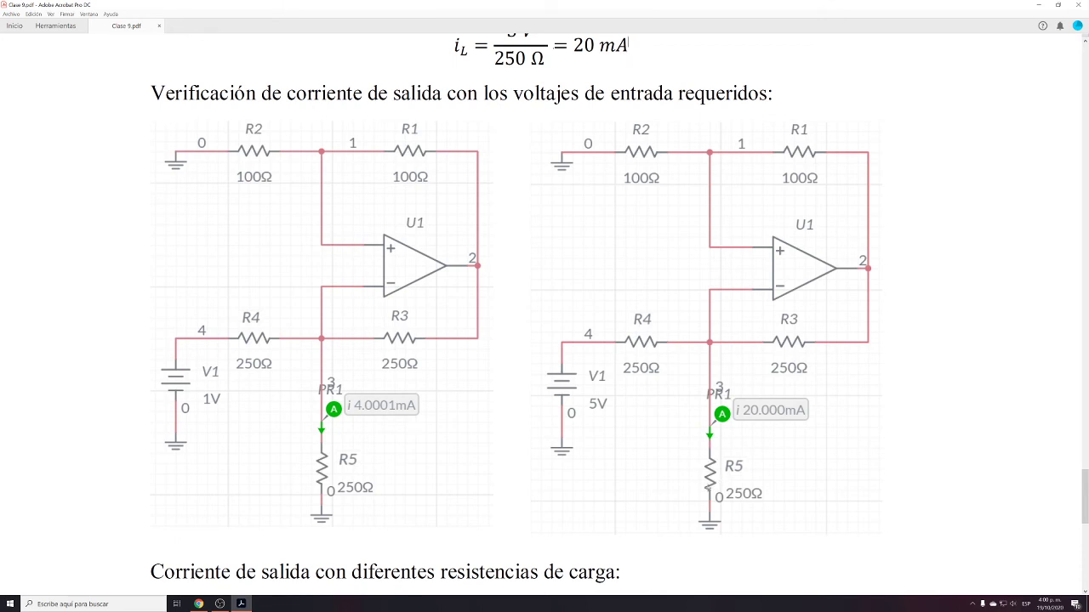
scroll(702, 485, "up", 5)
scroll(418, 328, "up", 6)
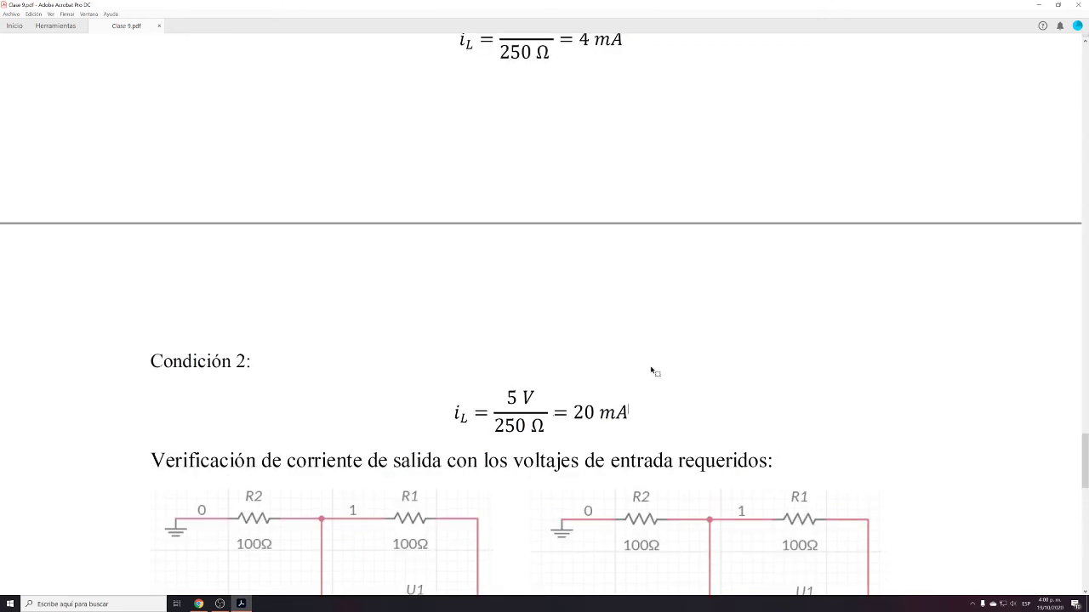
scroll(614, 414, "down", 12)
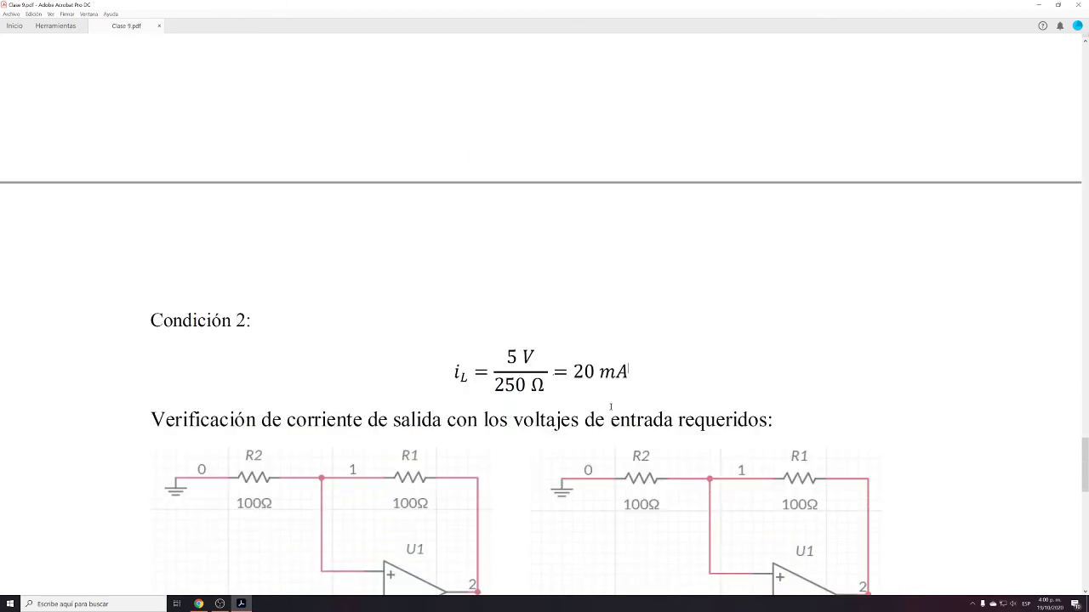
scroll(609, 407, "down", 8)
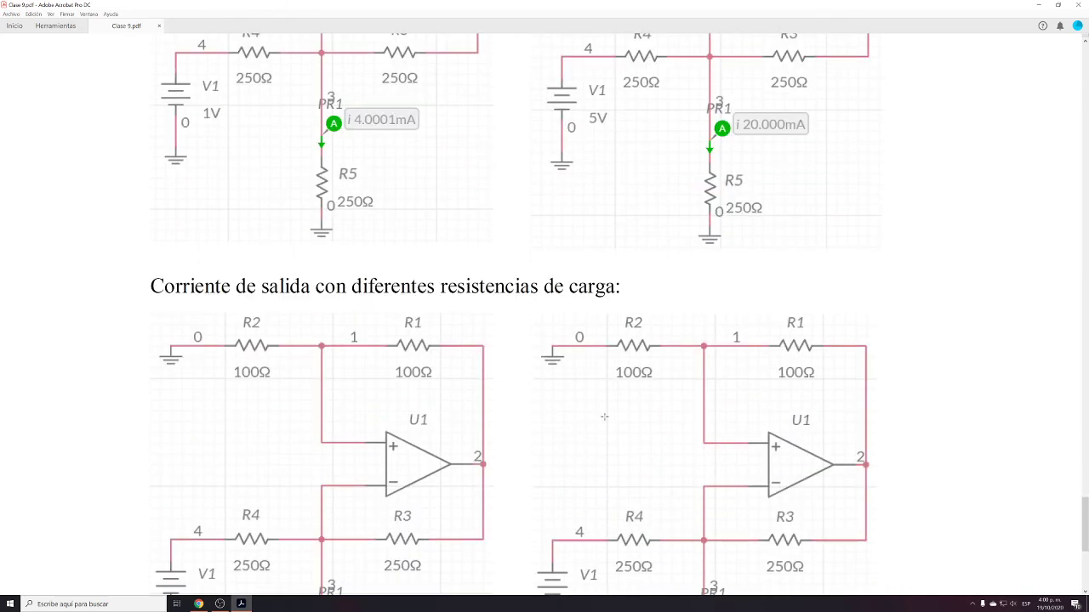
- Examine the circuits with different load resistances, comparing the output current for 150 Ω and 50 Ω against the 250 Ω case
scroll(593, 419, "down", 3)
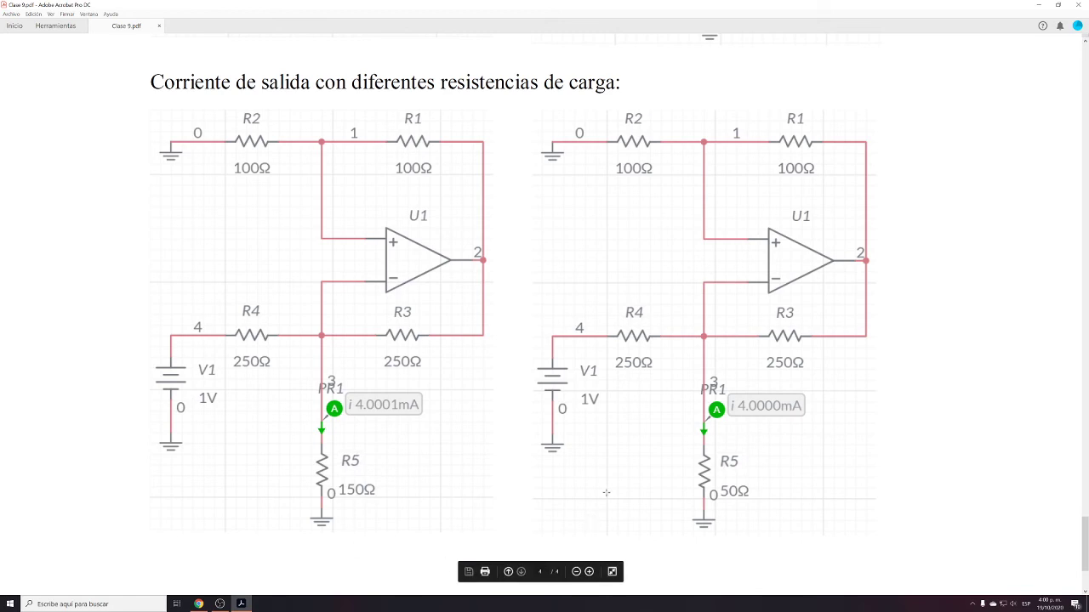
scroll(309, 408, "up", 1)
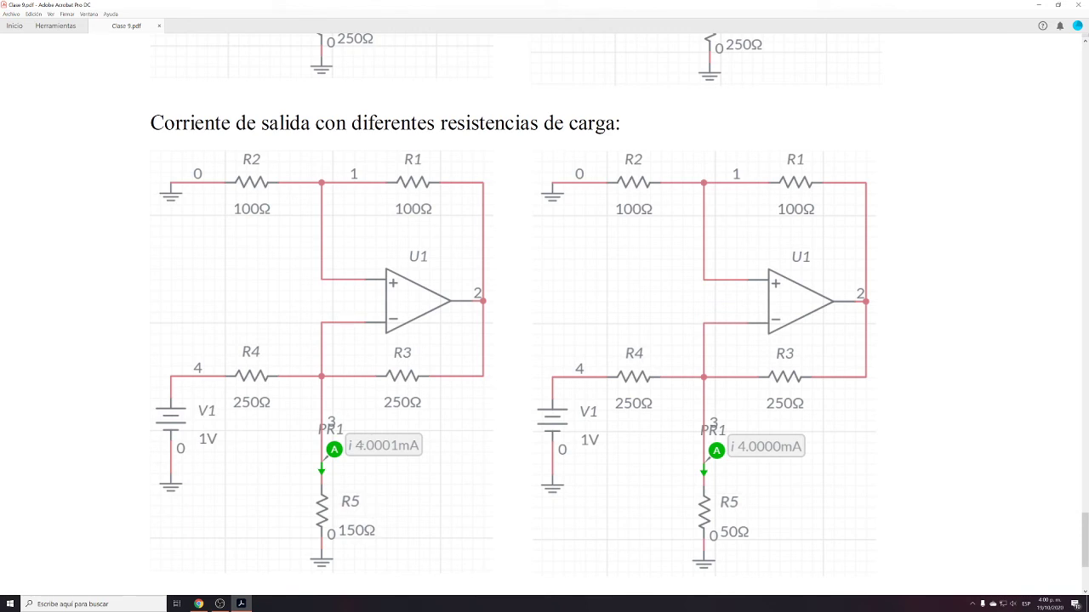
scroll(394, 523, "up", 5)
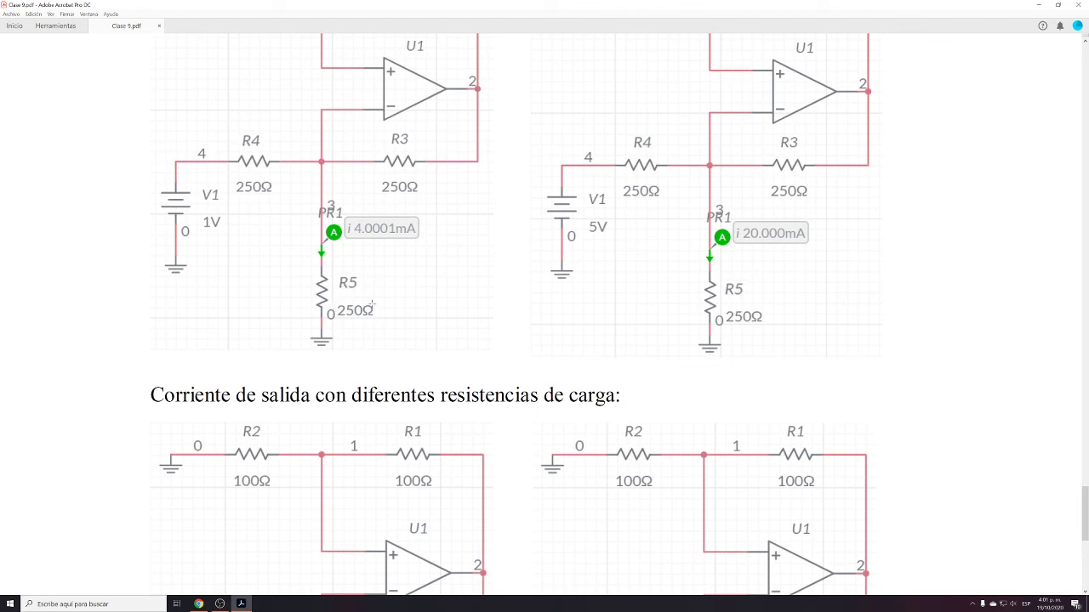
scroll(372, 305, "down", 5)
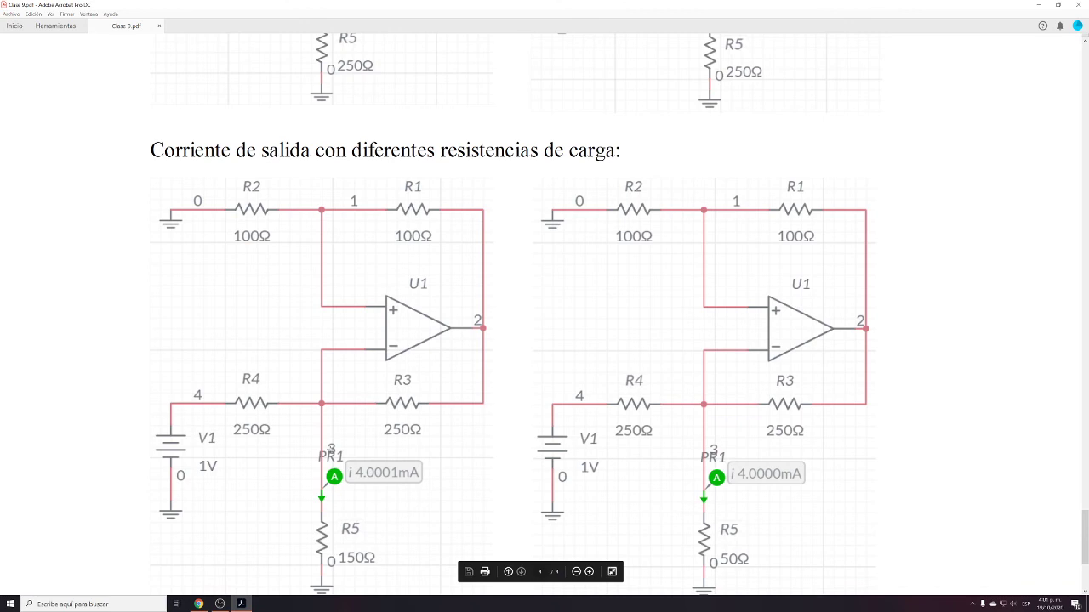
scroll(302, 496, "down", 2)
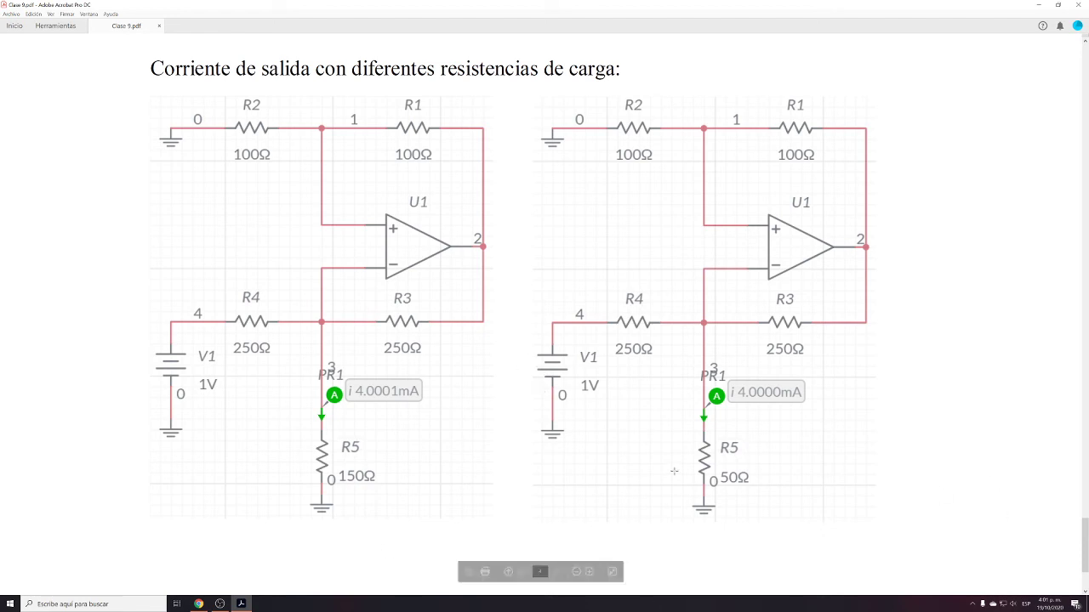
scroll(723, 495, "up", 1)
scroll(733, 494, "up", 1)
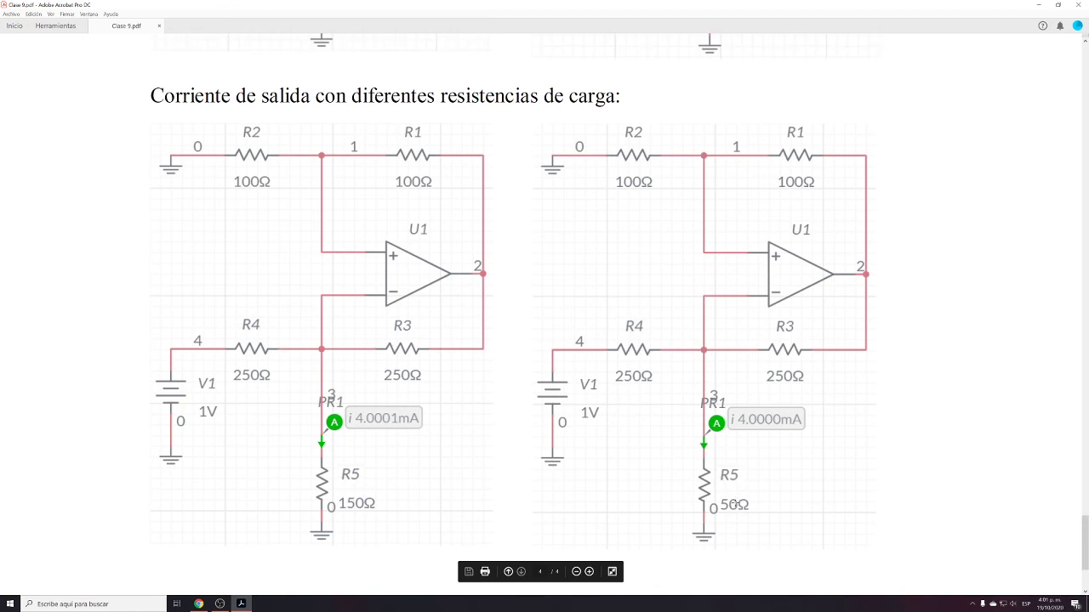
scroll(740, 511, "up", 1)
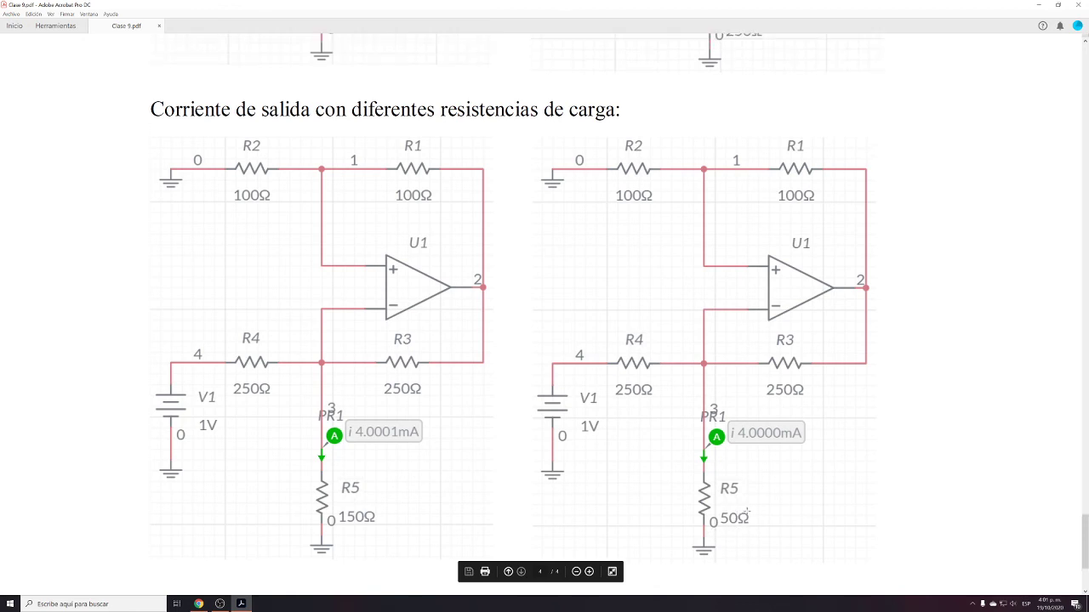
scroll(747, 511, "up", 2)
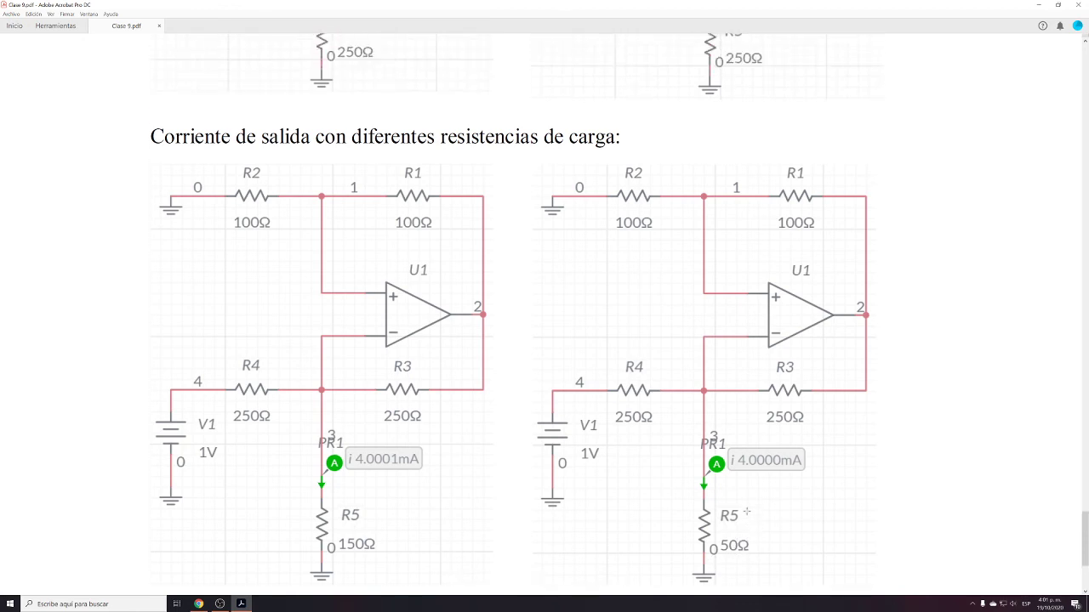
scroll(747, 512, "up", 2)
scroll(745, 511, "down", 6)
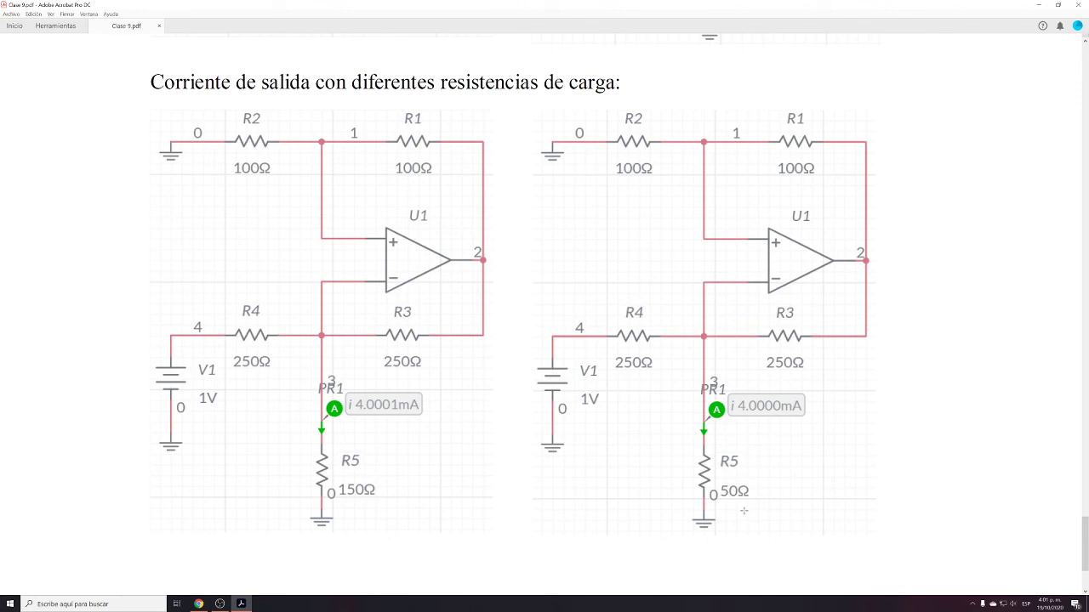
scroll(743, 510, "up", 2)
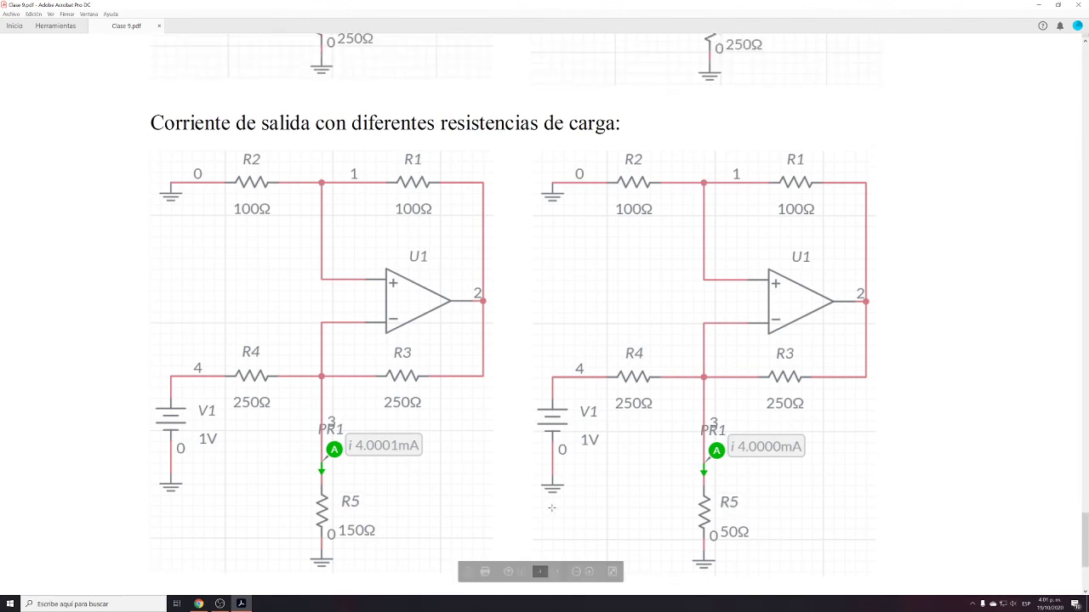
scroll(694, 503, "down", 3)
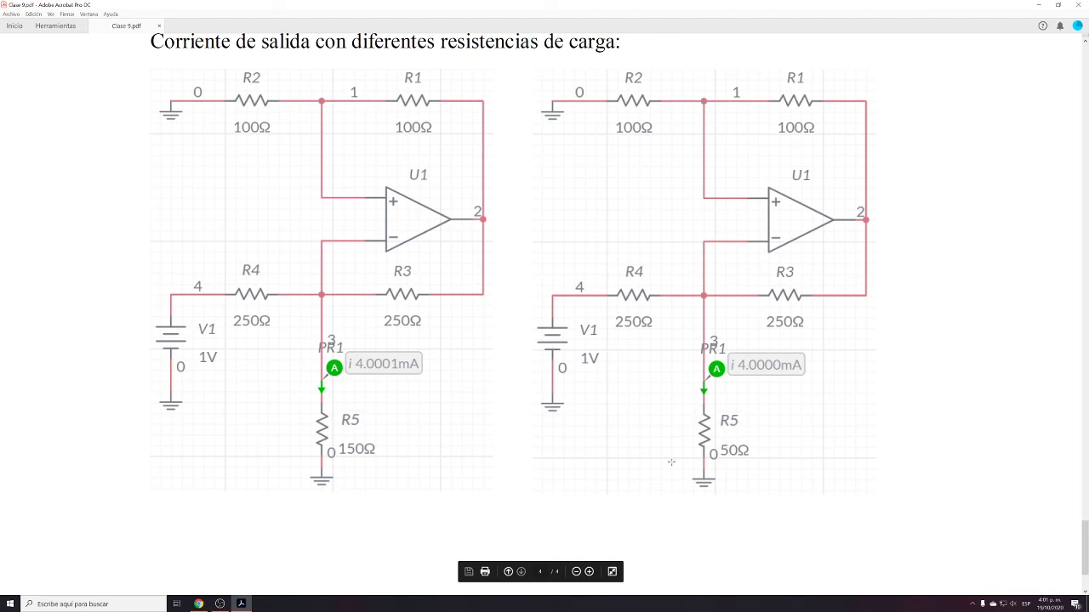
scroll(793, 458, "up", 1)
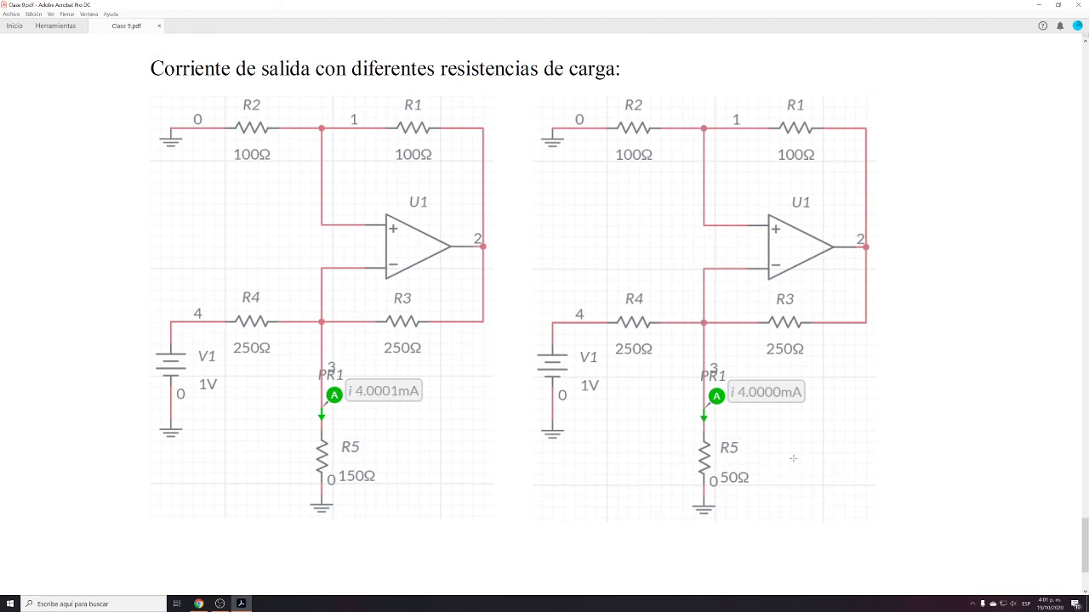
scroll(779, 460, "up", 1)
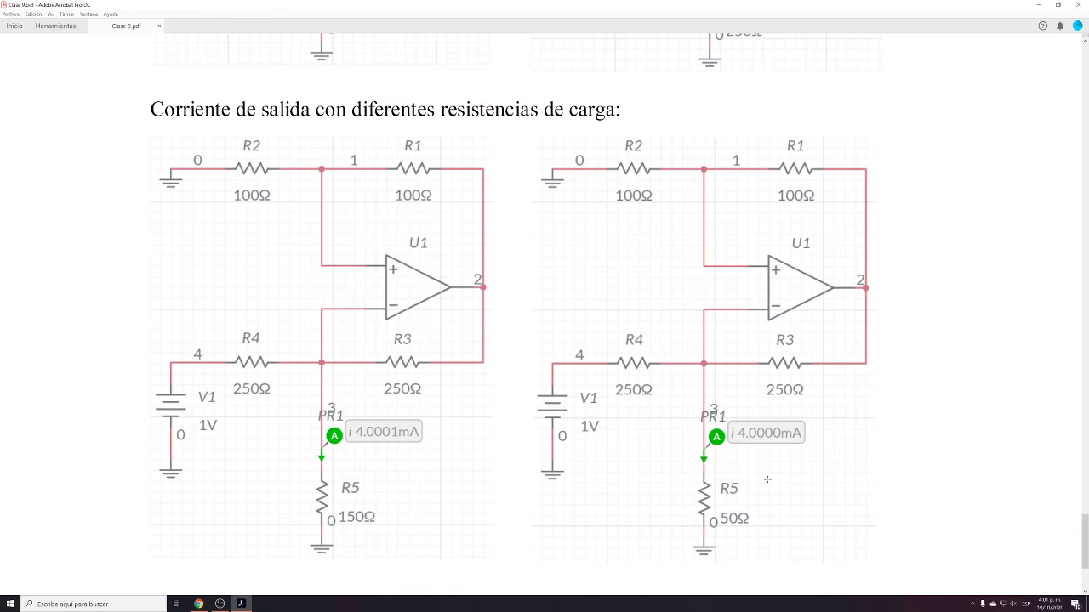
scroll(768, 480, "up", 6)
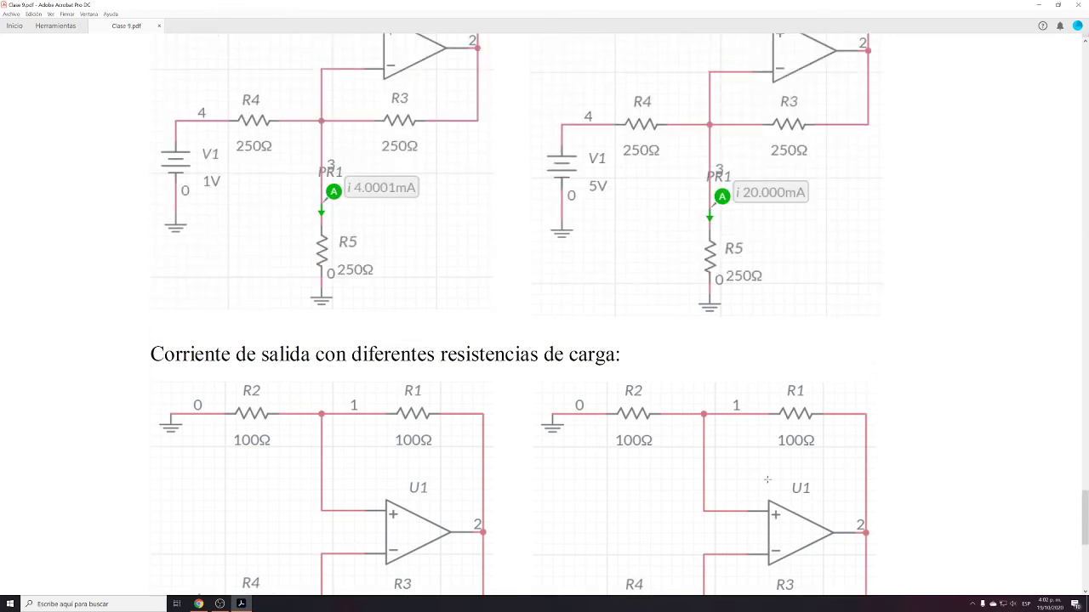
scroll(767, 480, "up", 2)
scroll(765, 479, "down", 7)
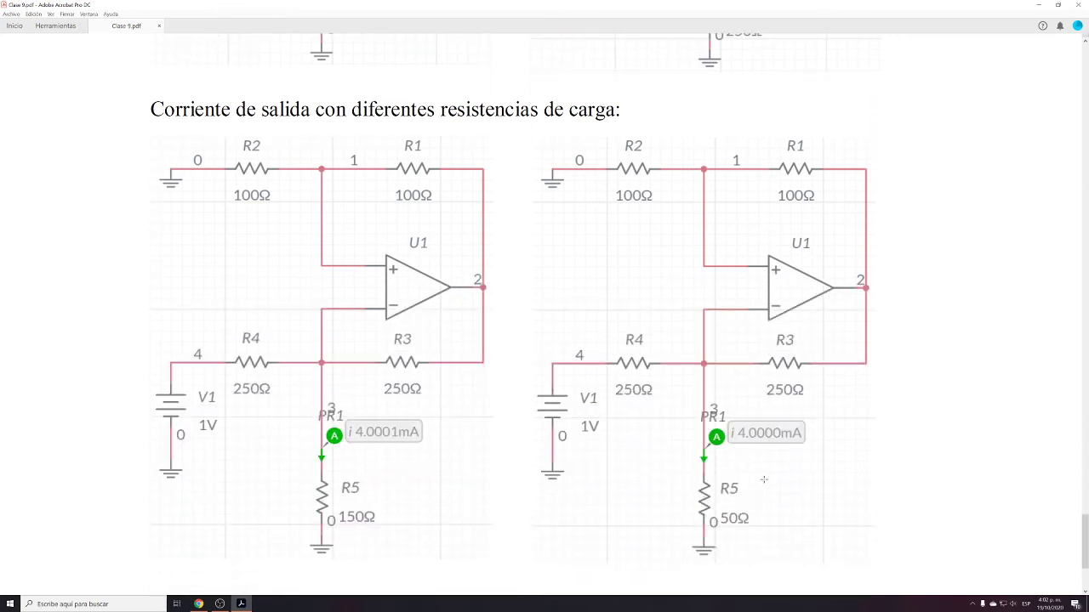
scroll(764, 479, "down", 2)
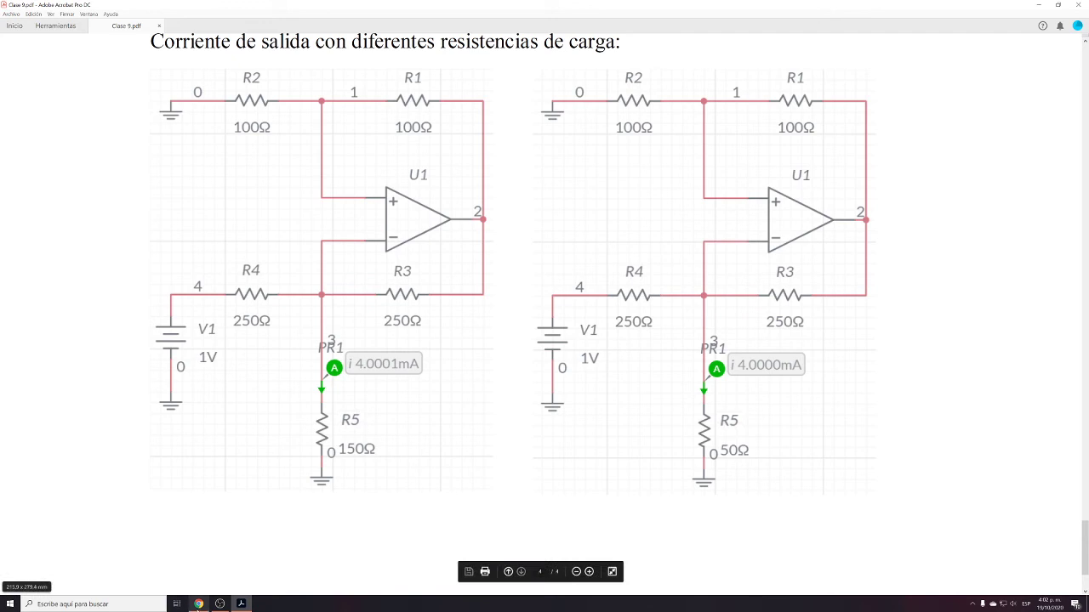
mouse_move(198, 605)
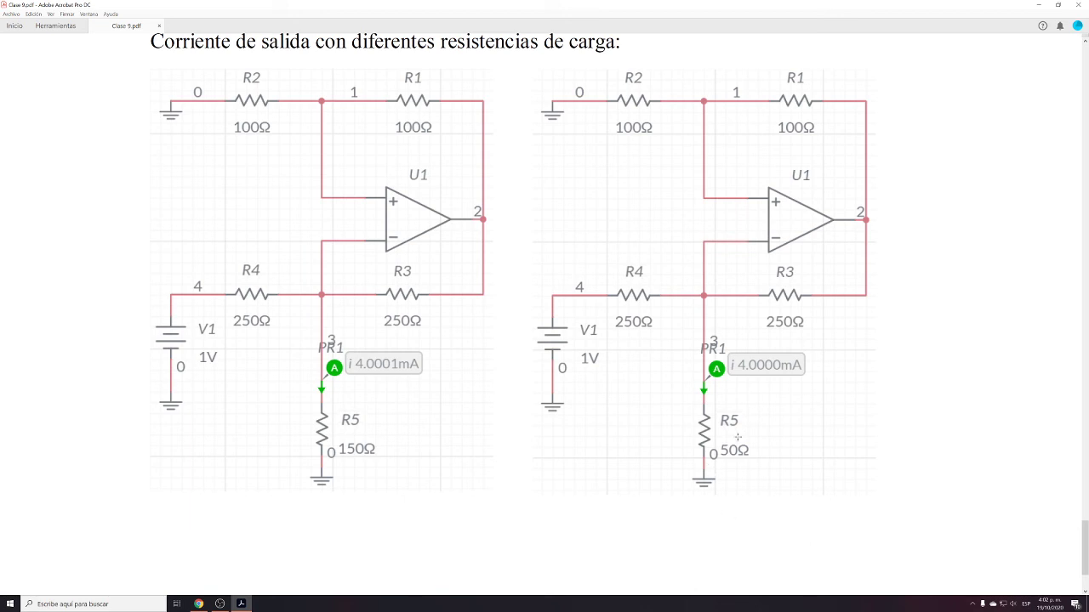
scroll(491, 419, "down", 1)
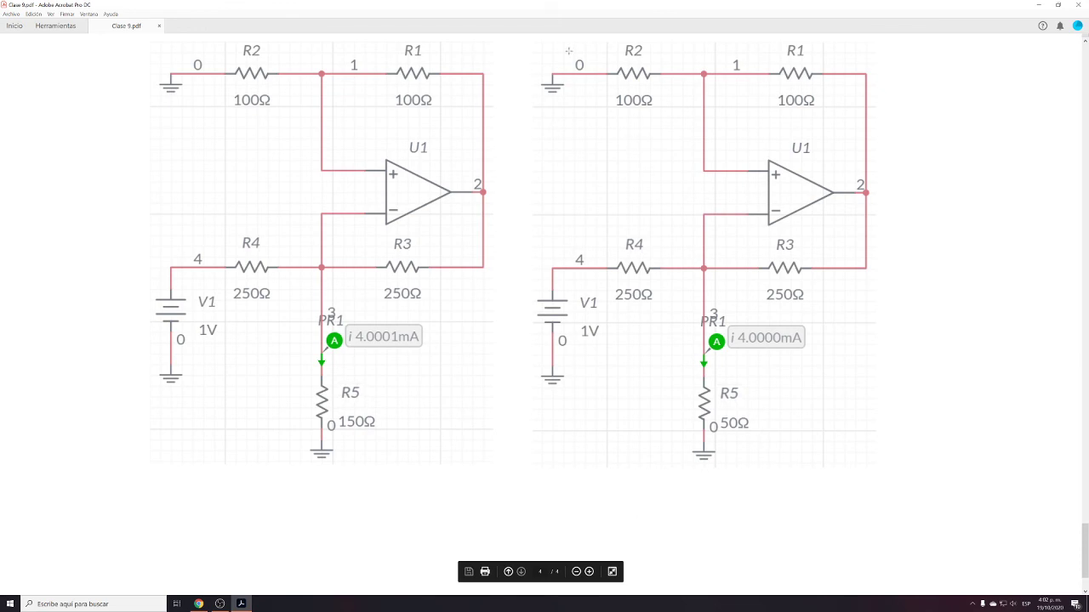
scroll(772, 310, "down", 1)
scroll(773, 310, "down", 1)
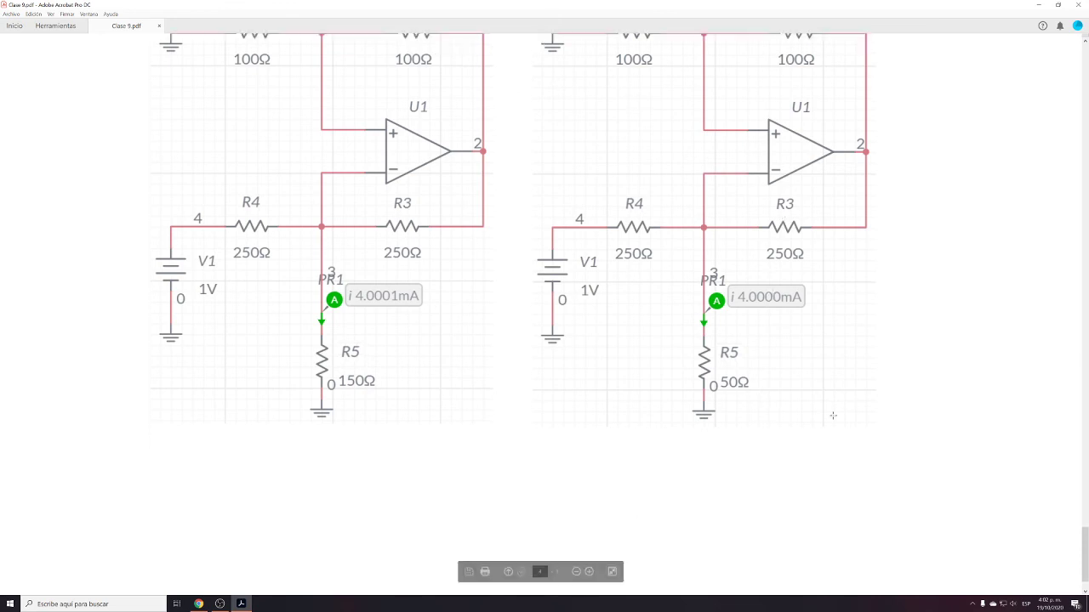
- Switch from the PDF to the Chrome window with the blank Multisim Live circuit
left_click_drag(214, 606, 243, 607)
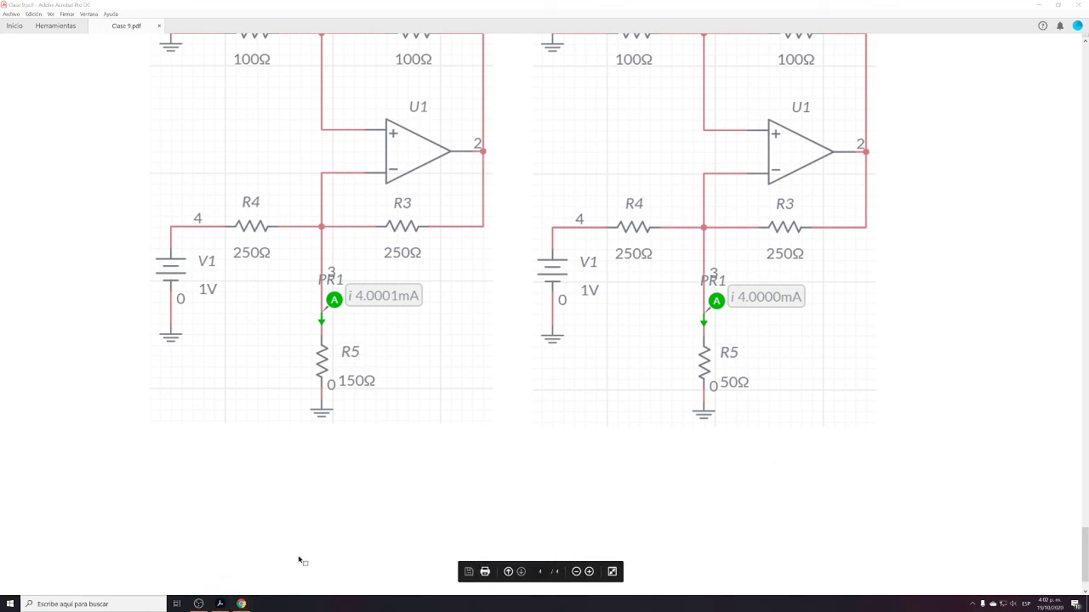
left_click(249, 605)
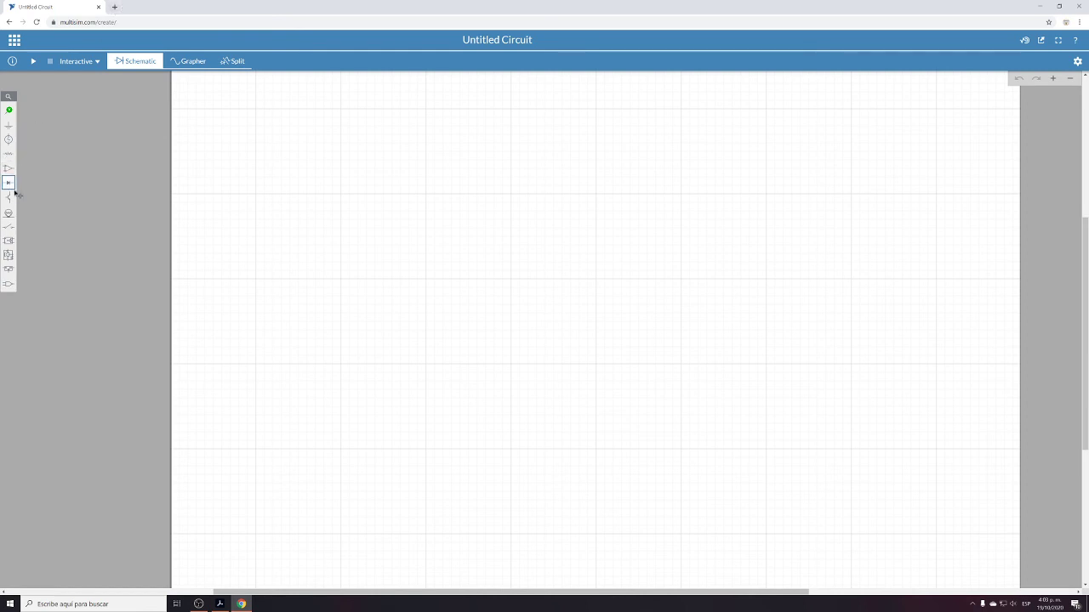
left_click(199, 604)
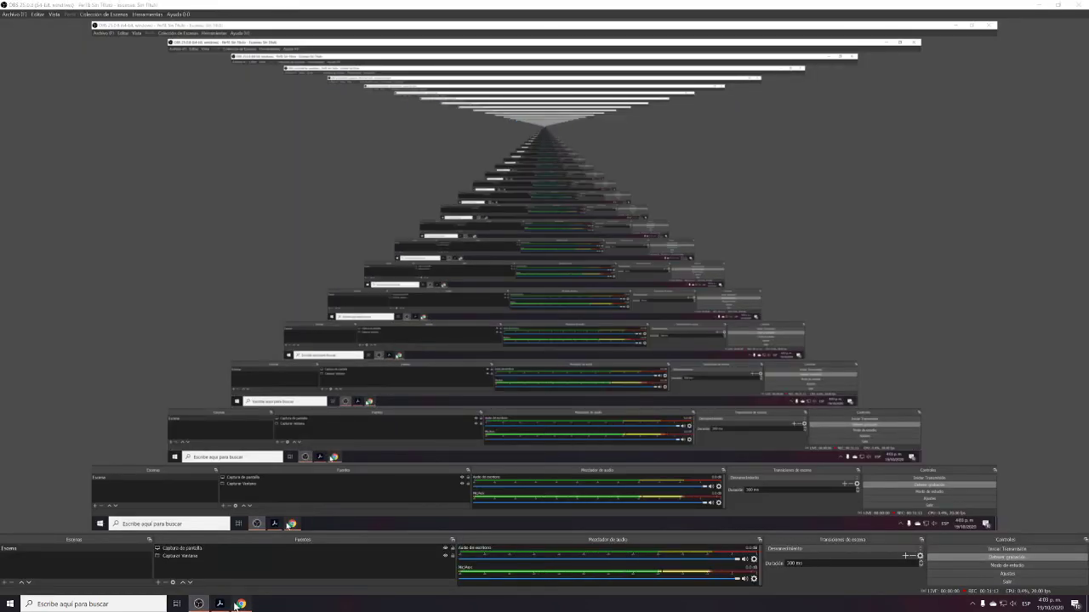
left_click(239, 603)
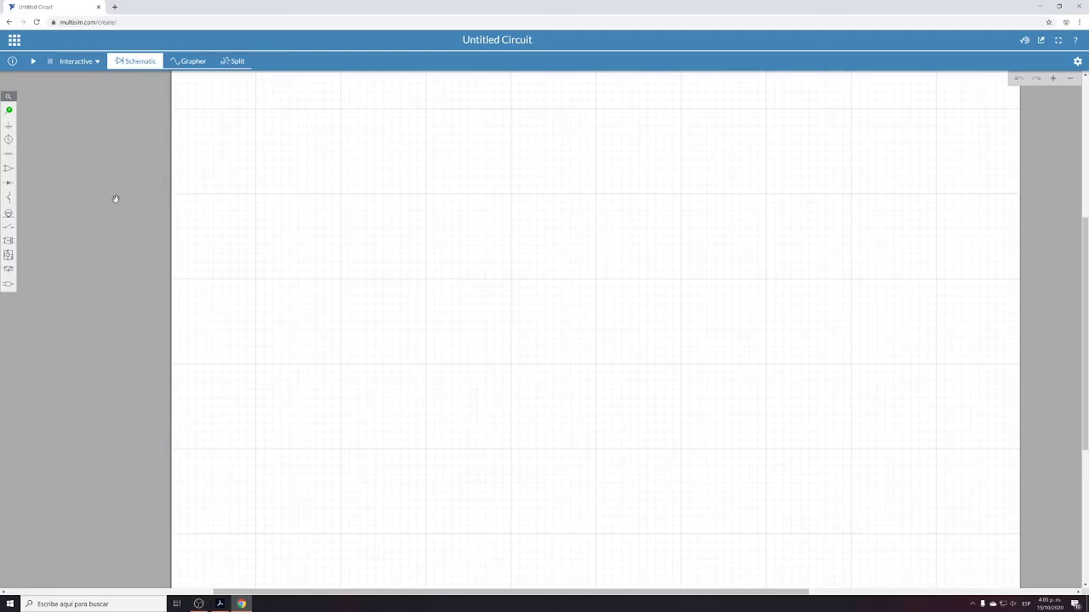
- Place a three-terminal op-amp near the middle of the blank schematic
left_click(7, 169)
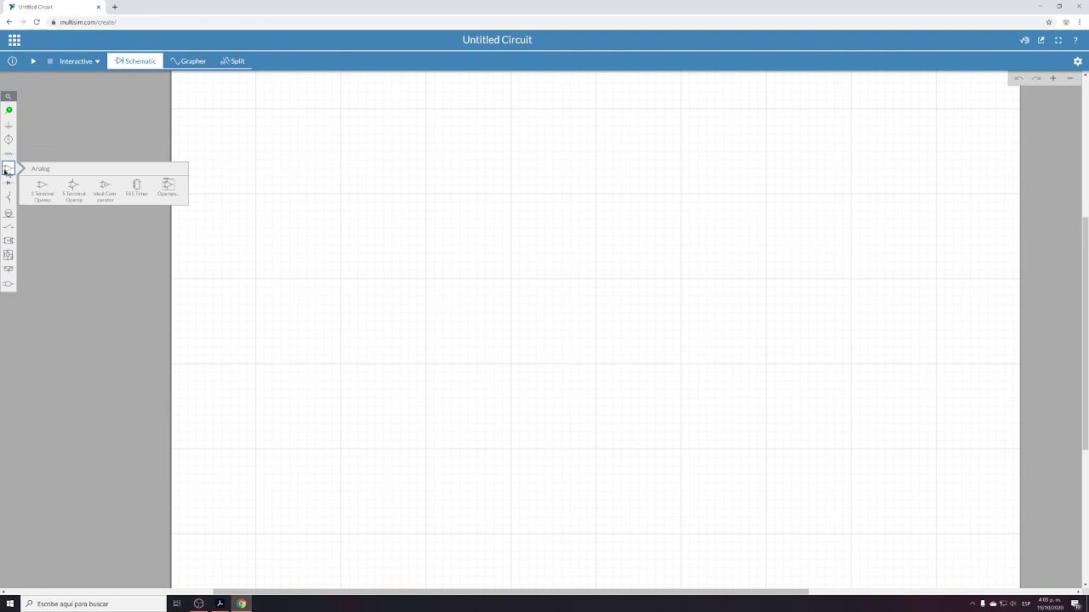
left_click(49, 195)
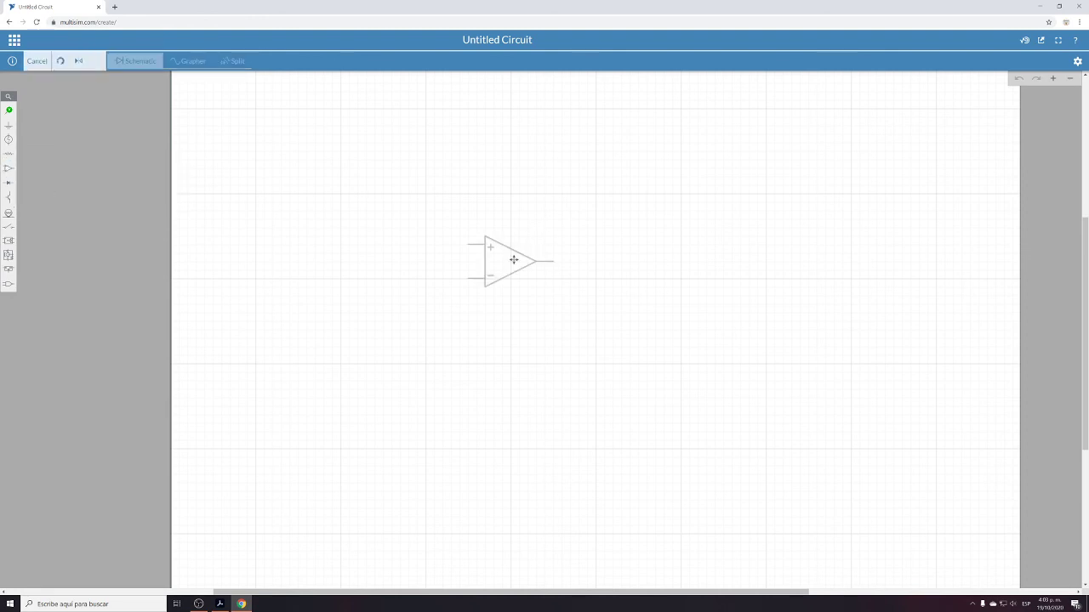
left_click(531, 277)
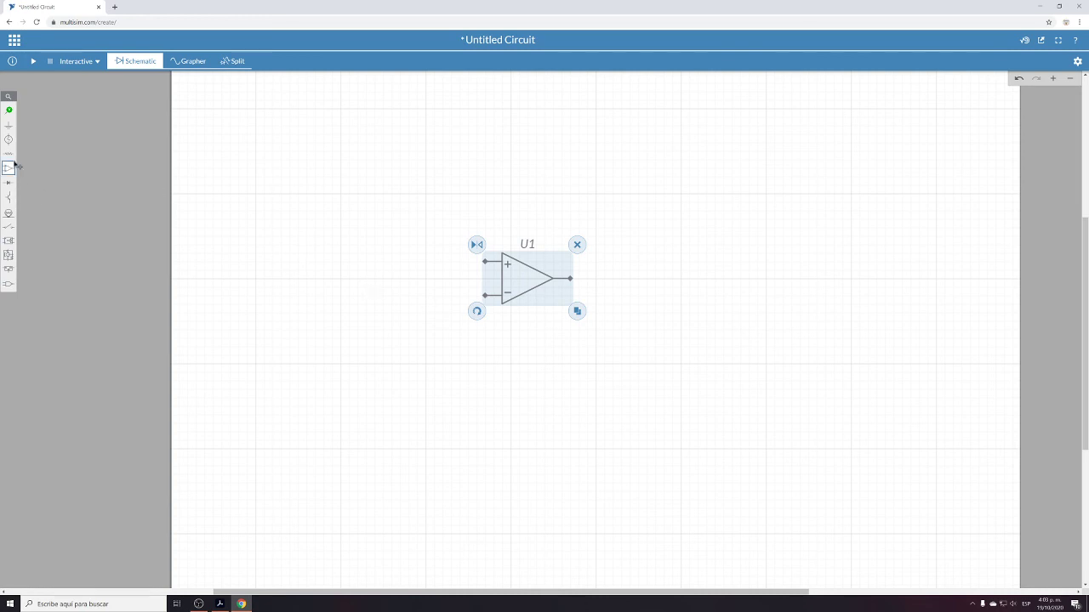
- Place two horizontal resistors in a row above the op-amp, leaving a gap between them
mouse_move(16, 156)
left_click(38, 174)
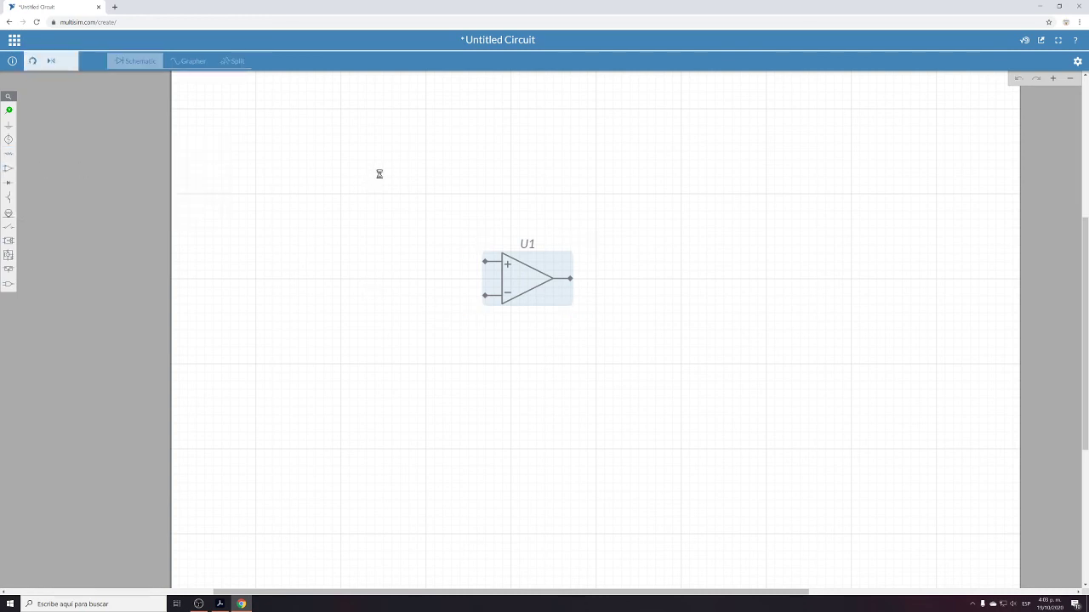
left_click(400, 159)
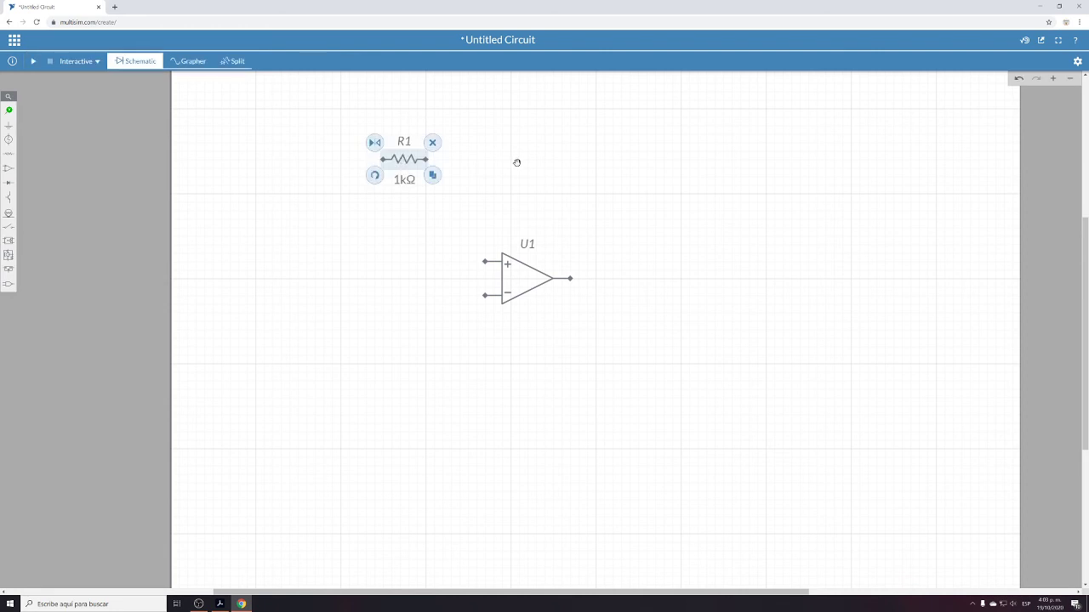
mouse_move(16, 160)
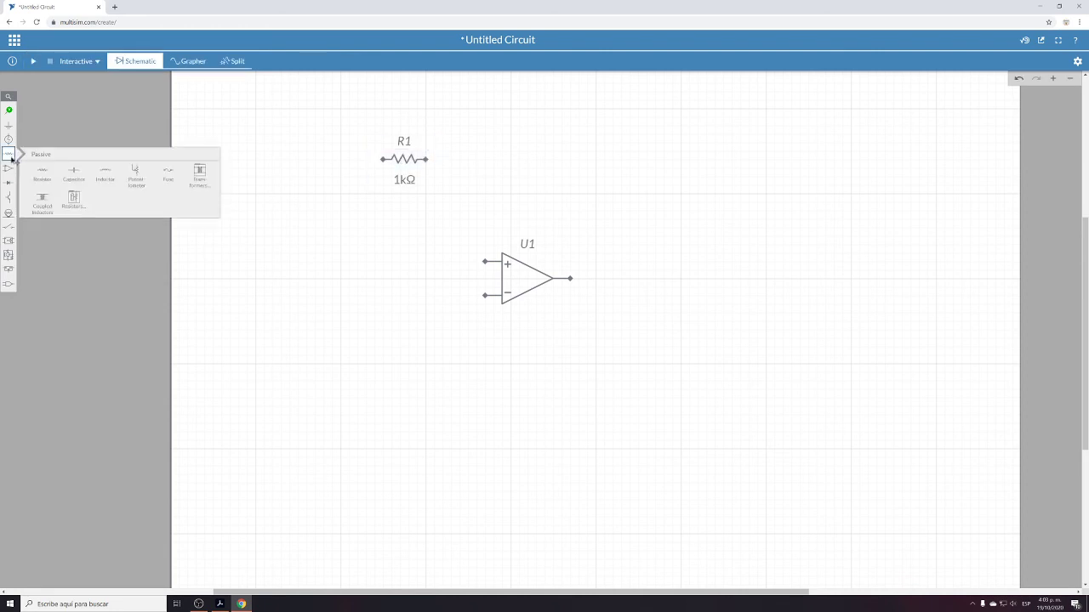
left_click(40, 173)
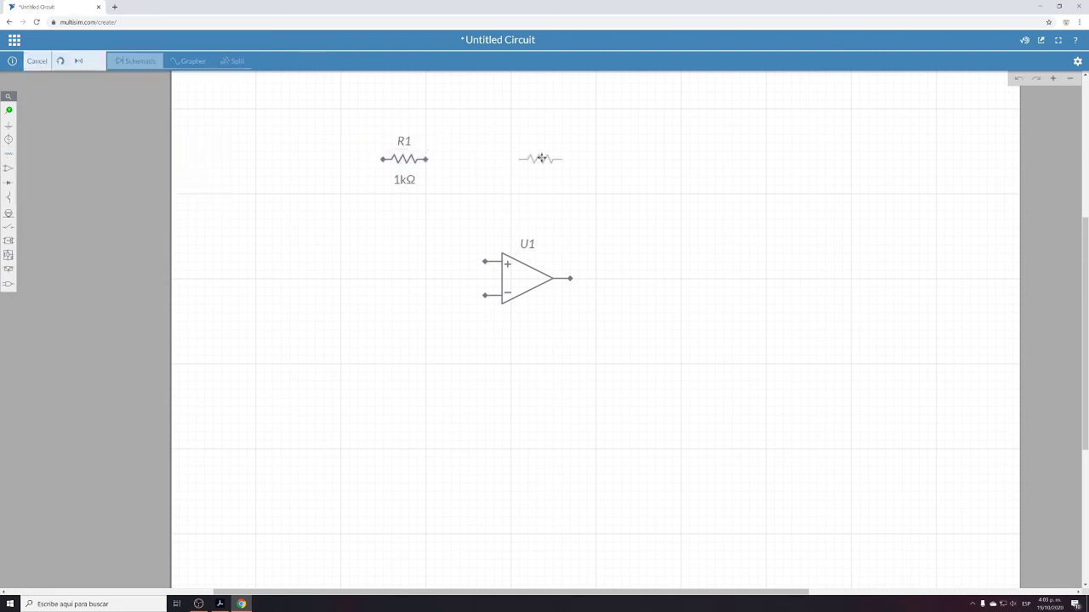
left_click(540, 160)
- Place two more horizontal resistors in a row below the op-amp, roughly aligned with the upper pair
mouse_move(10, 154)
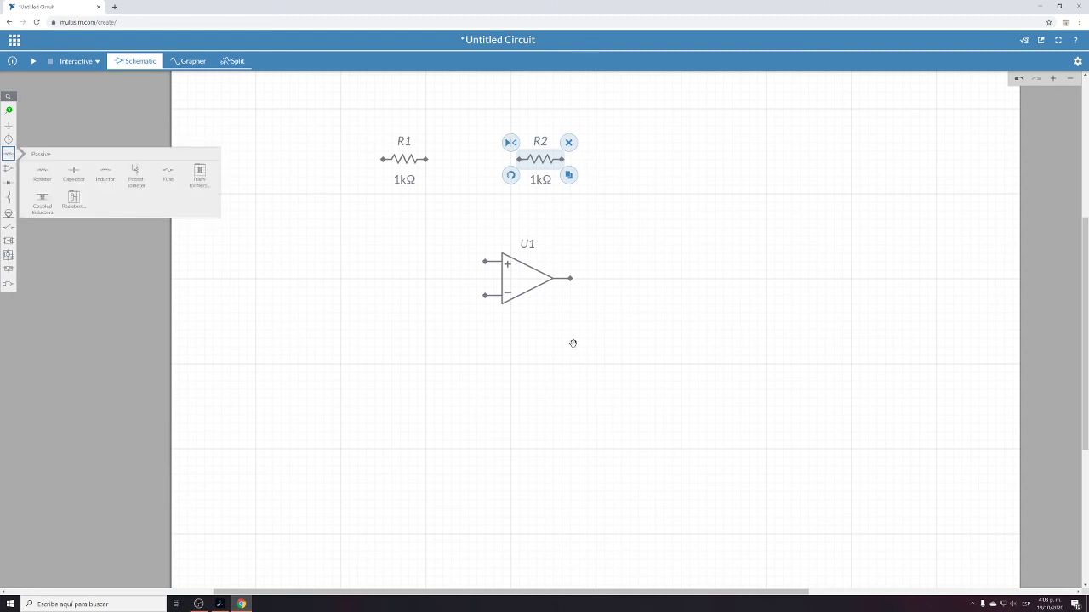
left_click(42, 173)
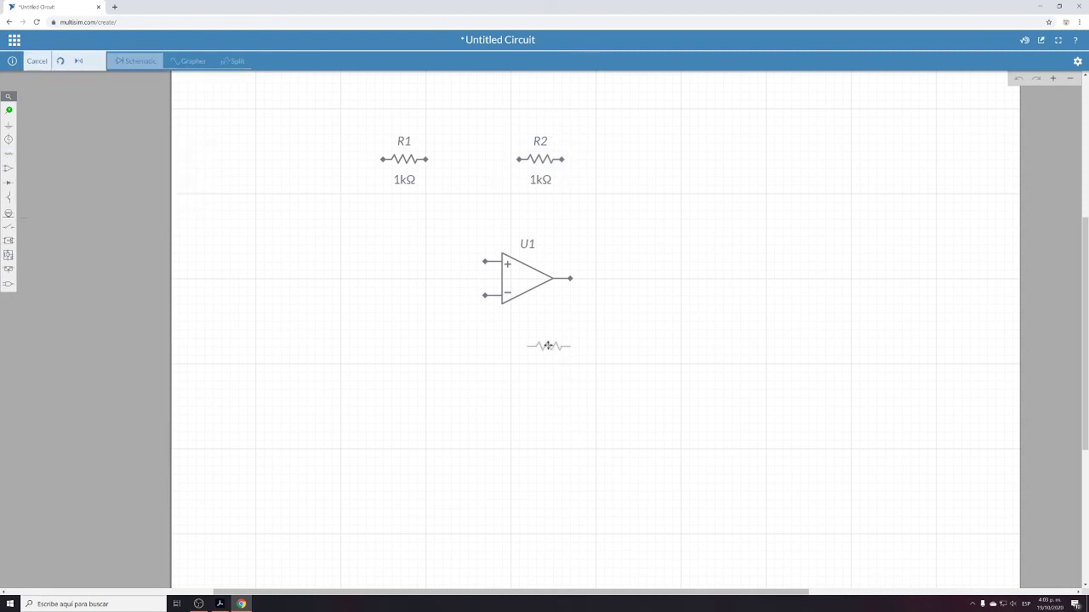
left_click(540, 363)
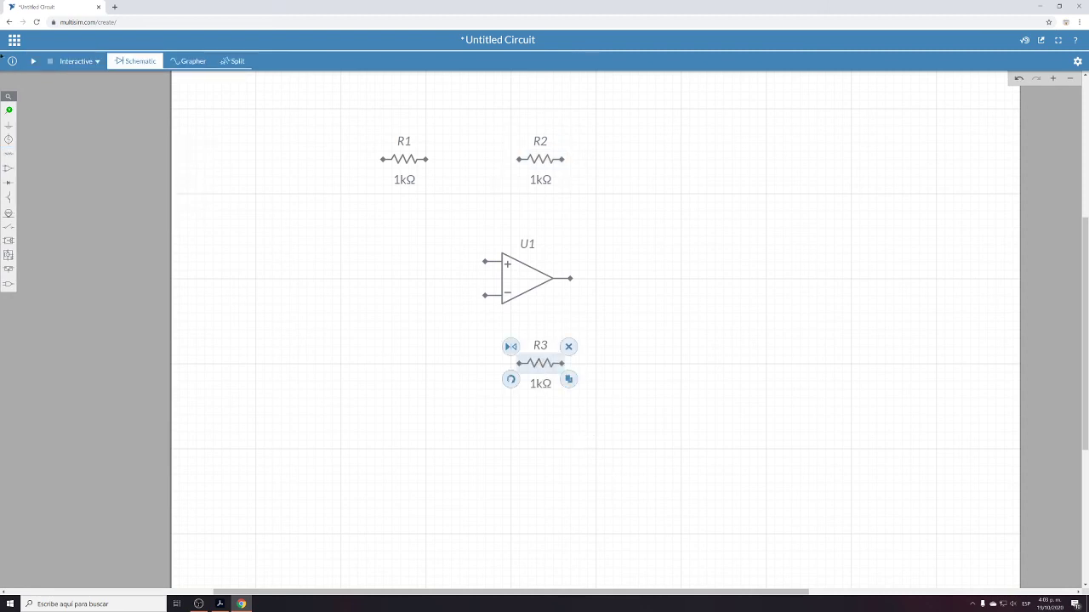
mouse_move(9, 154)
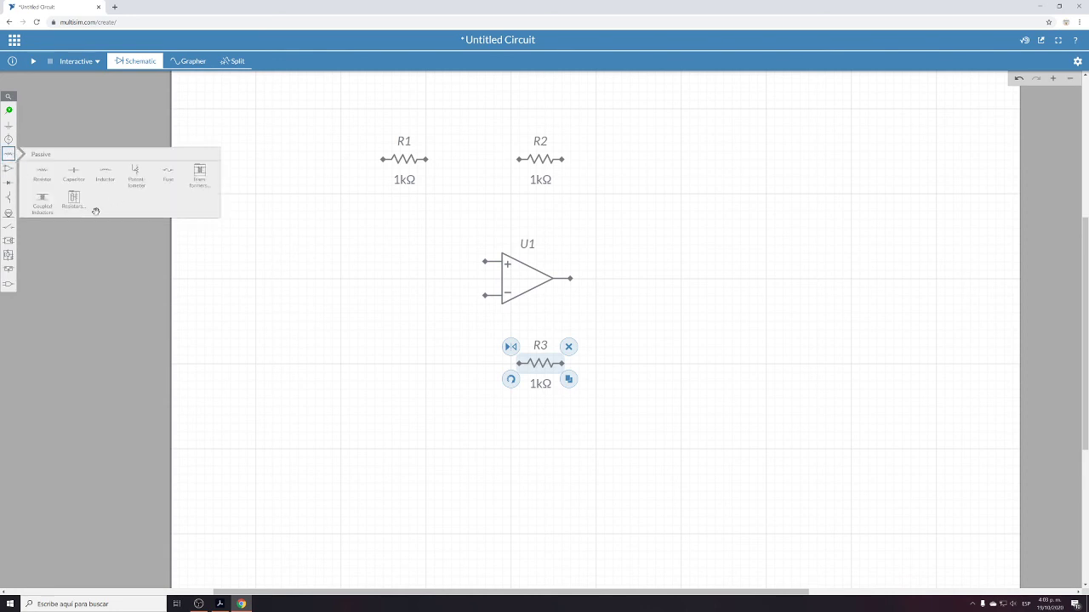
left_click(44, 175)
left_click(393, 364)
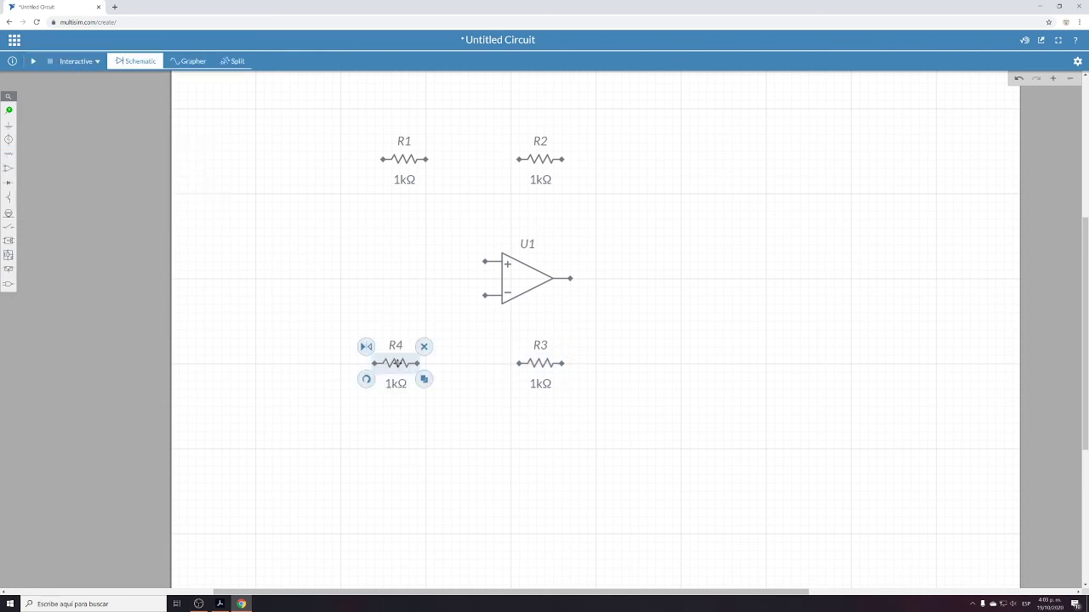
- Place a fifth resistor just below the gap between the lower pair and rotate it to vertical
mouse_move(8, 154)
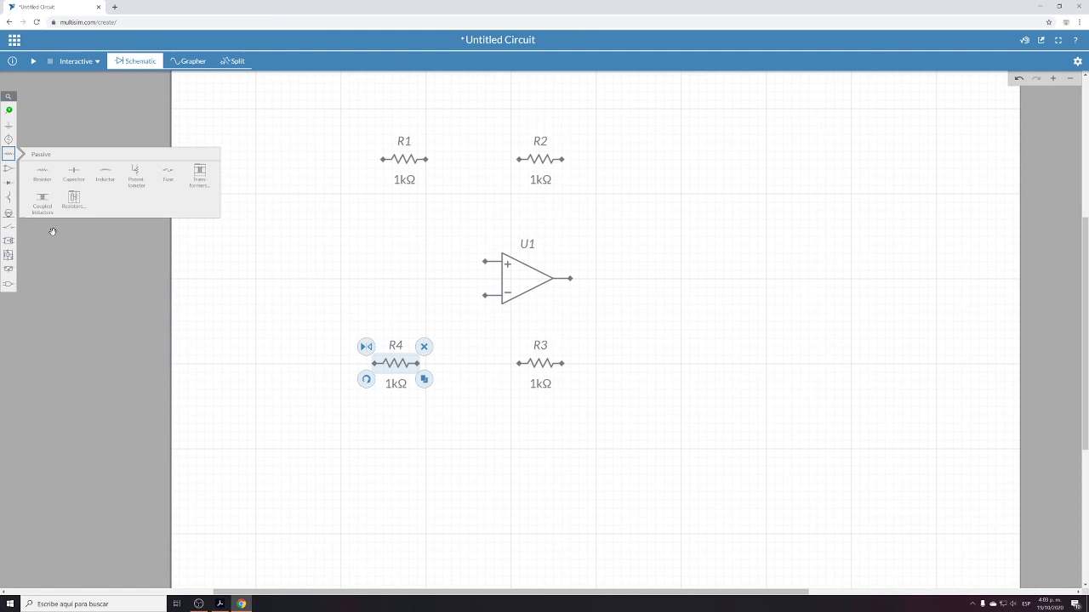
left_click(42, 174)
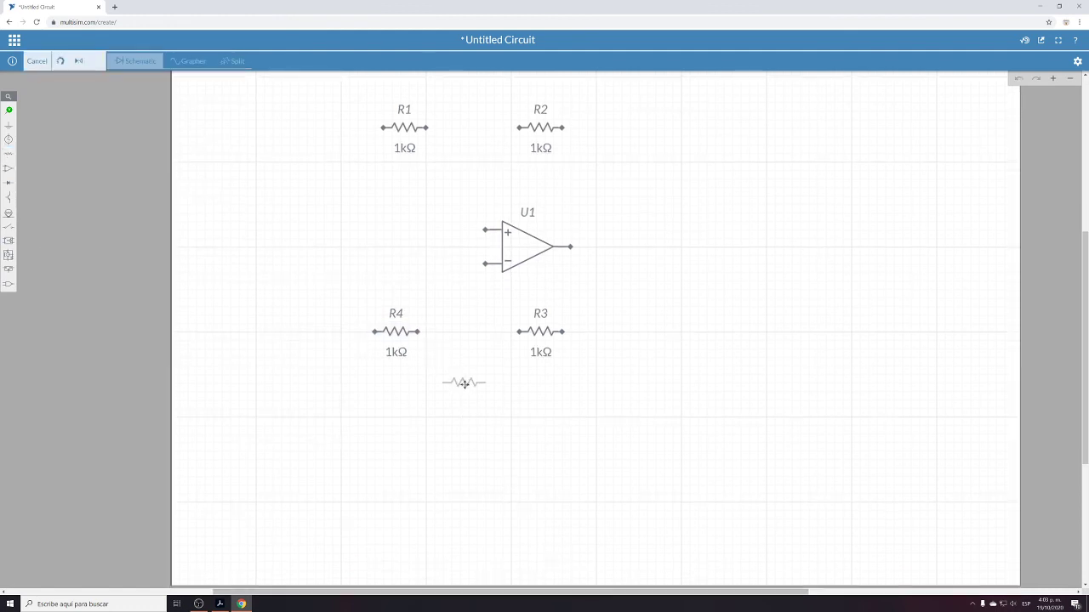
left_click(473, 383)
left_click(436, 401)
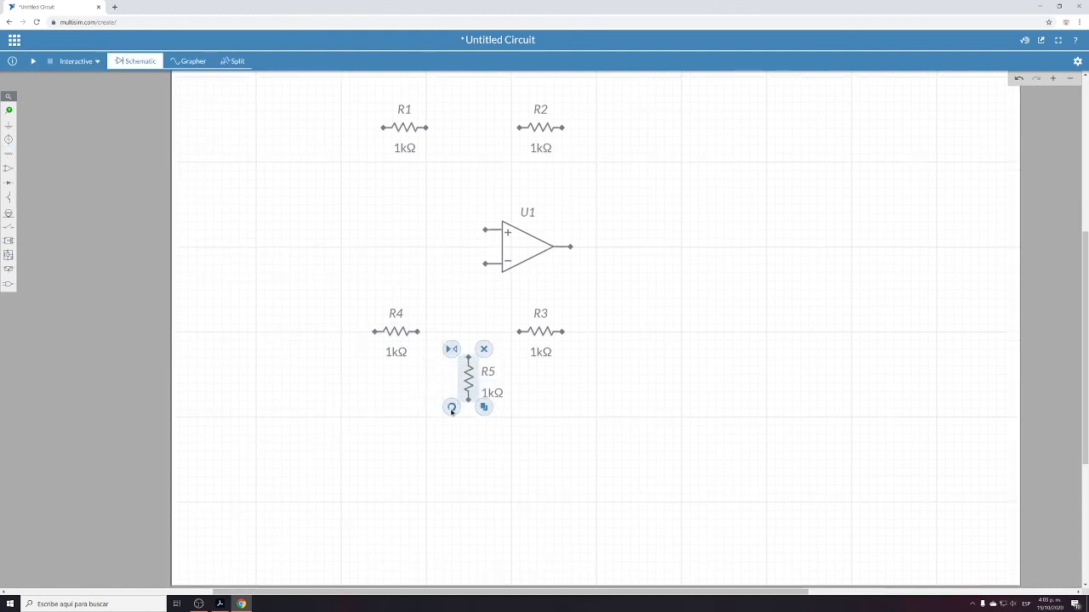
left_click(579, 383)
scroll(544, 415, "up", 3)
scroll(549, 409, "down", 5)
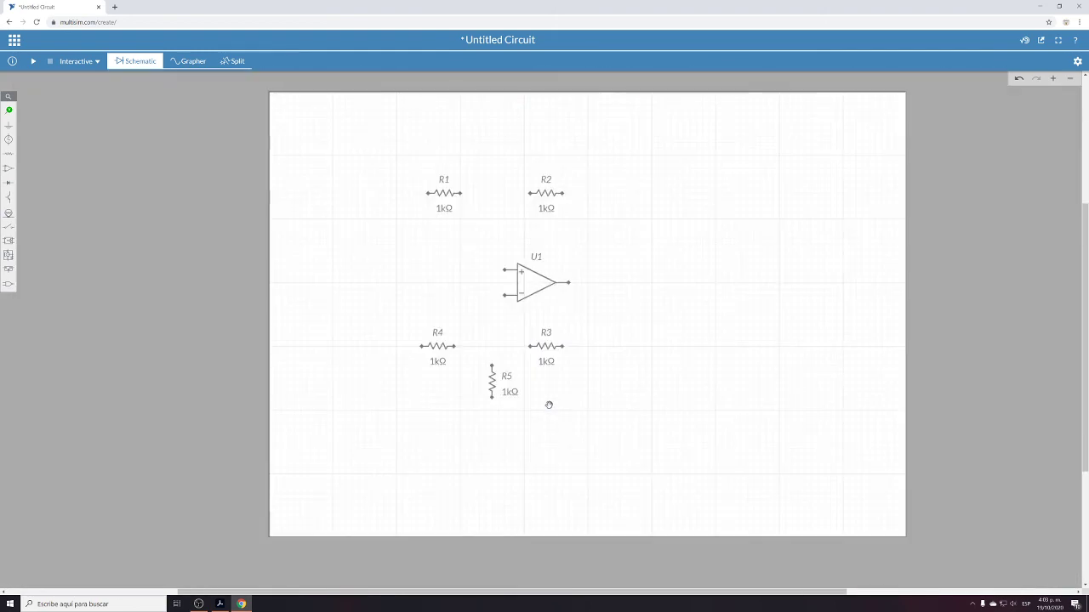
scroll(548, 403, "up", 3)
scroll(613, 245, "down", 2)
left_click_drag(621, 216, 634, 308)
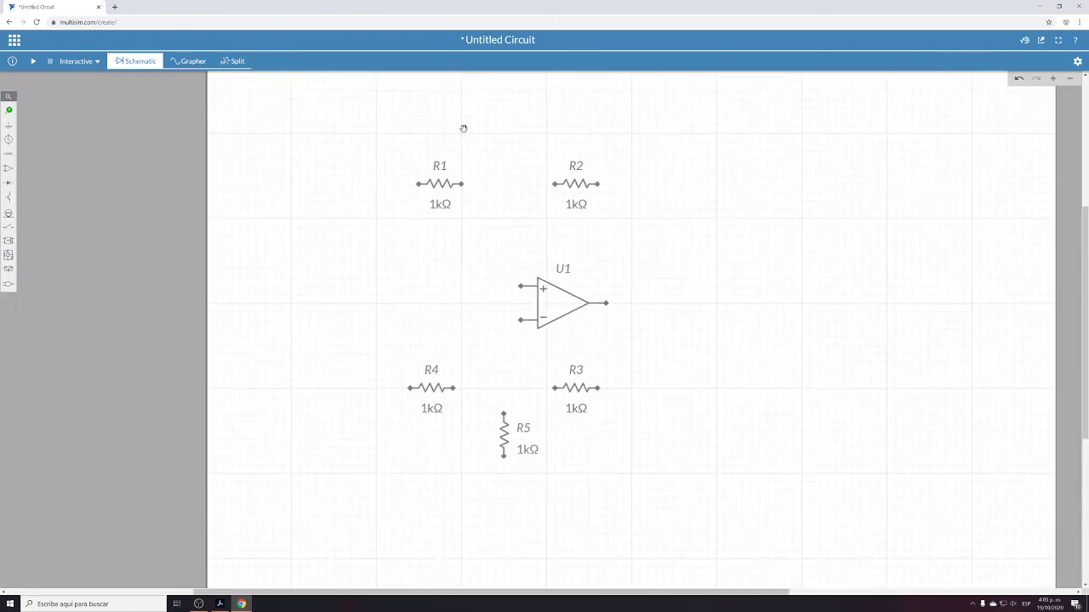
- Wire R1 to R2 and connect the op-amp's non-inverting input to the wire between them
left_click(466, 190)
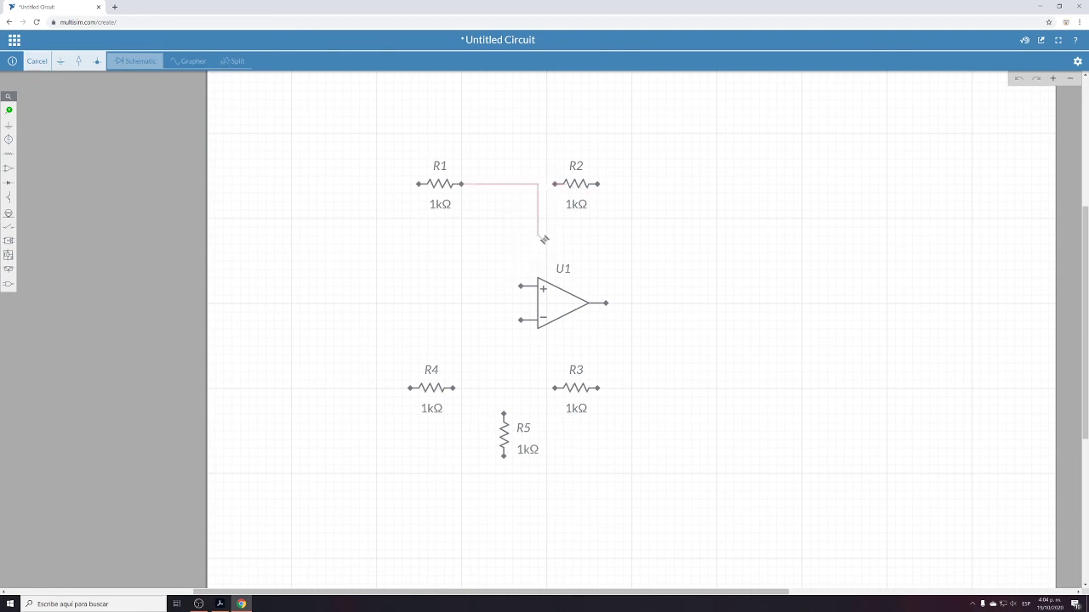
left_click(555, 184)
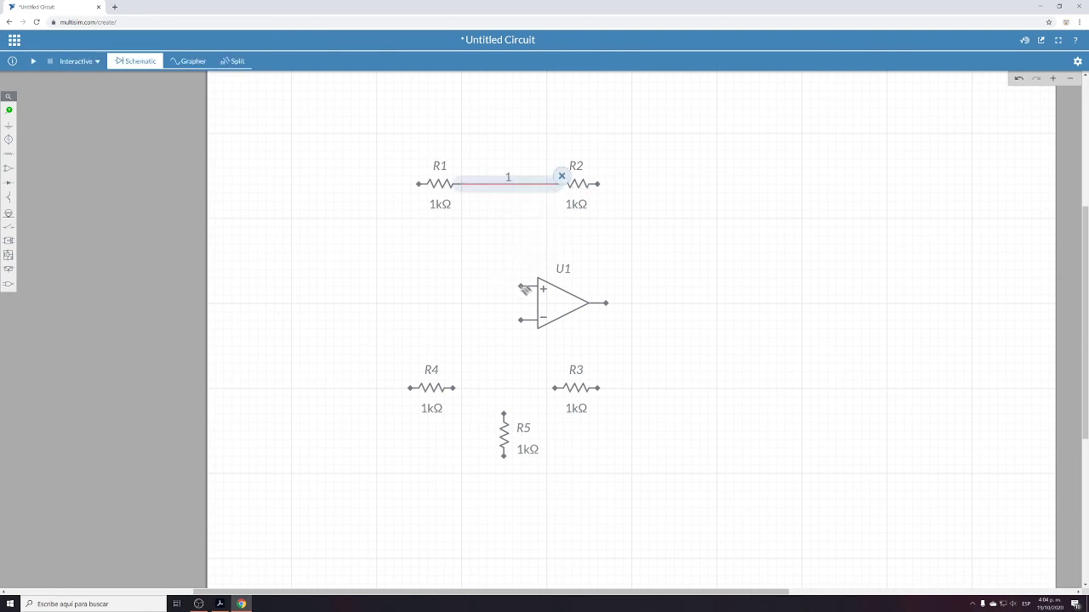
left_click(521, 286)
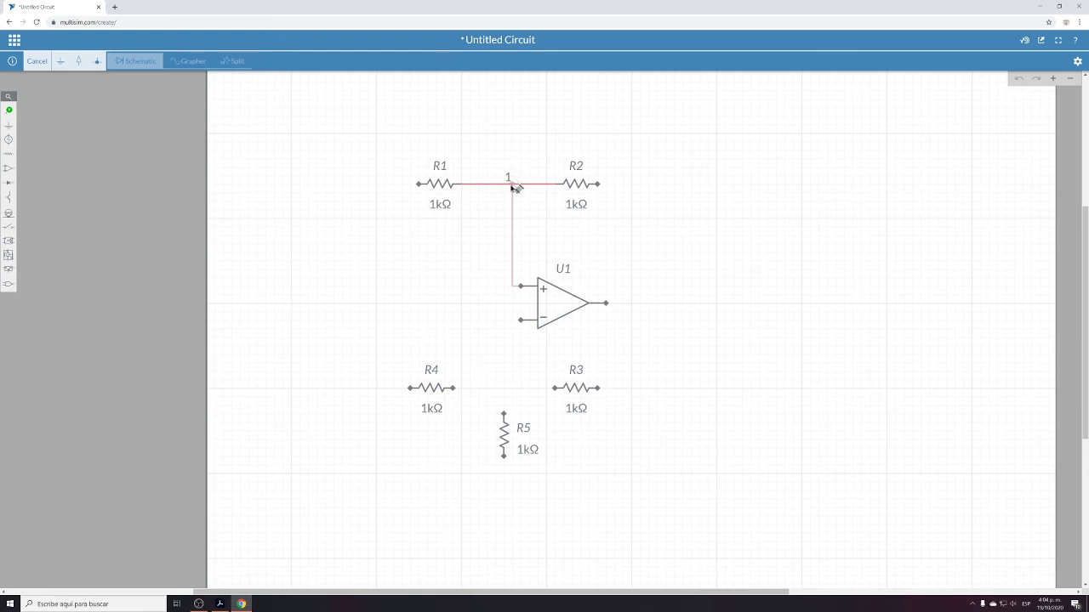
left_click(512, 185)
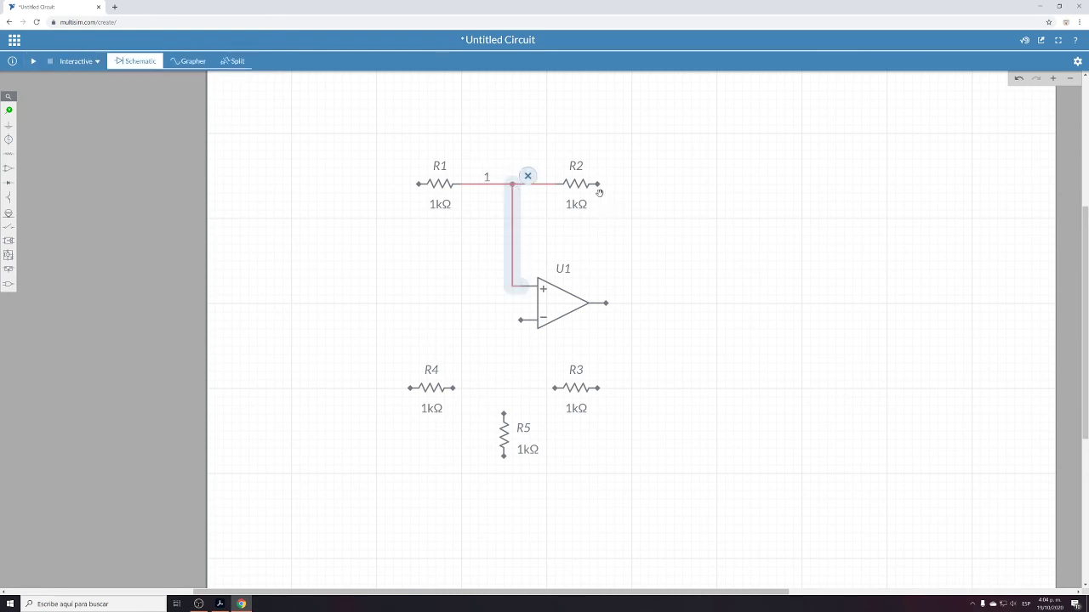
- Wire the op-amp output to the free end of R2 and the inverting input to the upper end of R5
left_click(608, 303)
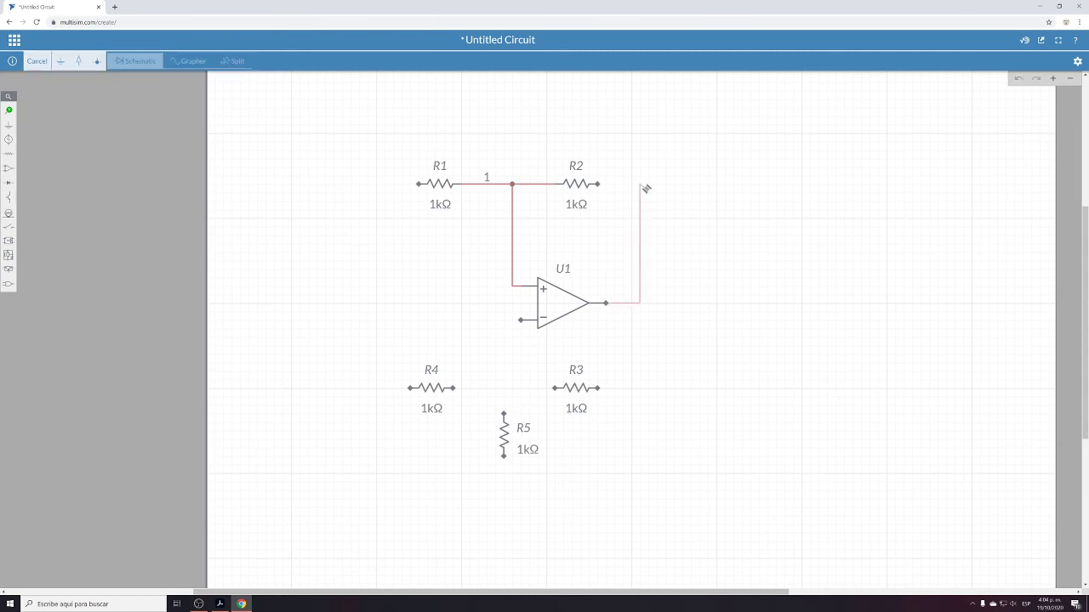
scroll(646, 188, "right", 2)
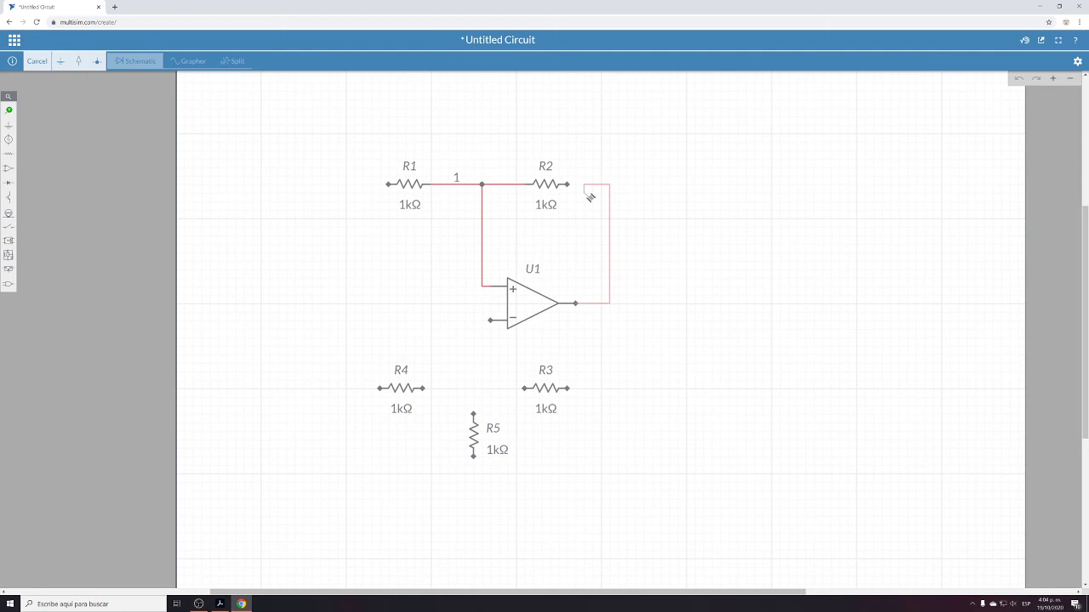
left_click(569, 187)
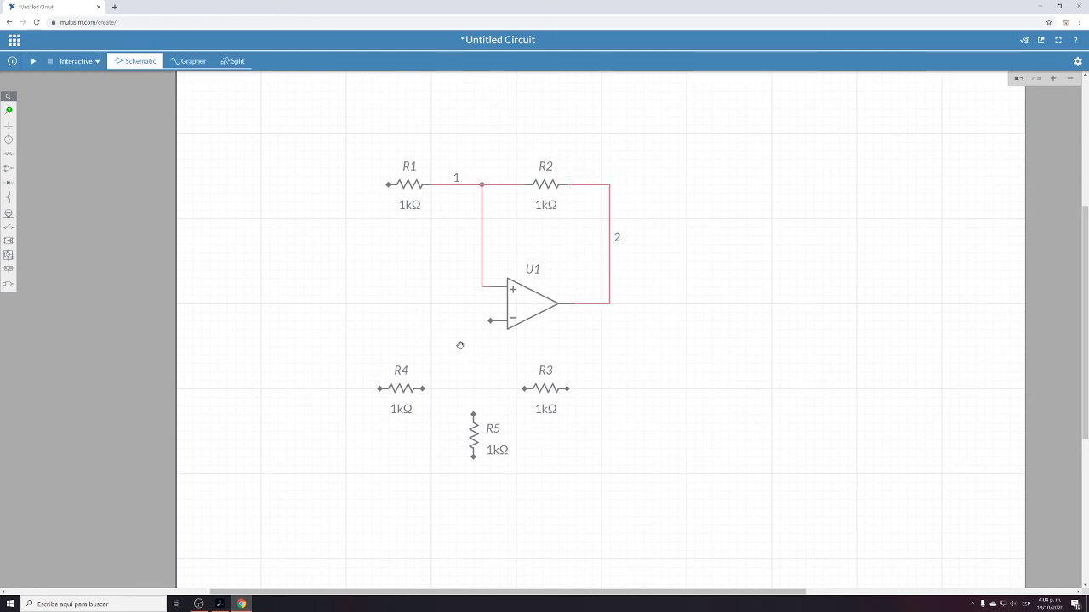
left_click(494, 322)
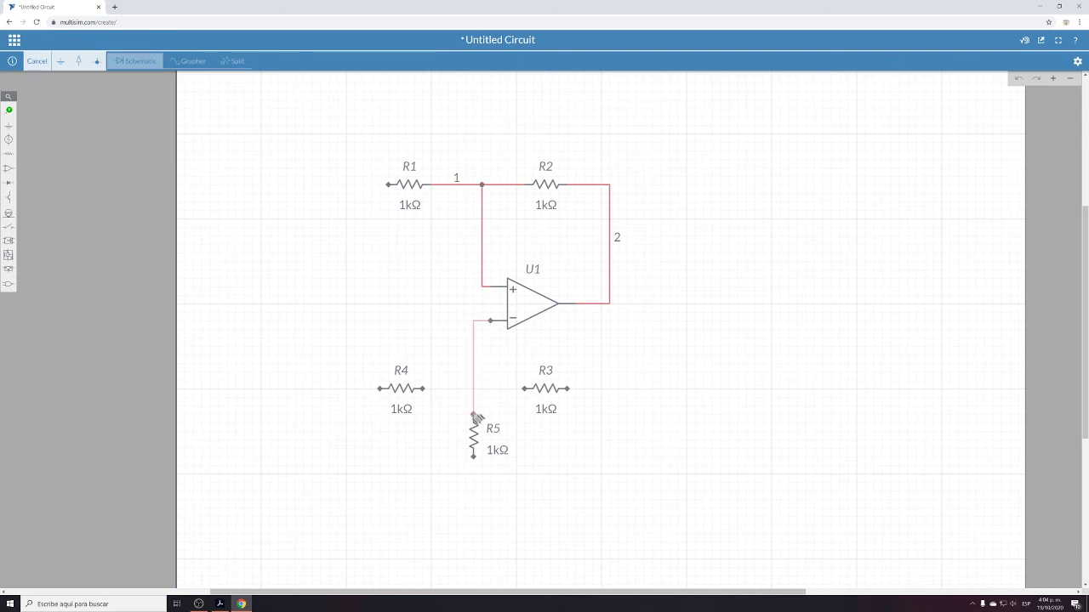
left_click(474, 415)
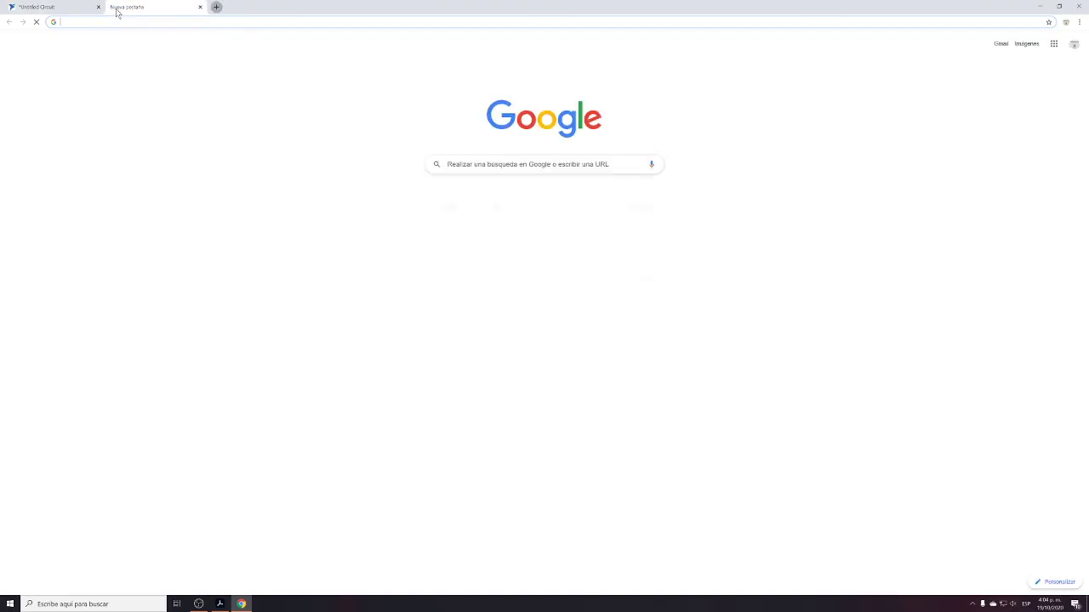
- Search the web for "multisim online" in a new tab and start a new circuit from the Multisim Live site, closing that tab again
left_click(116, 10)
type("multisim online")
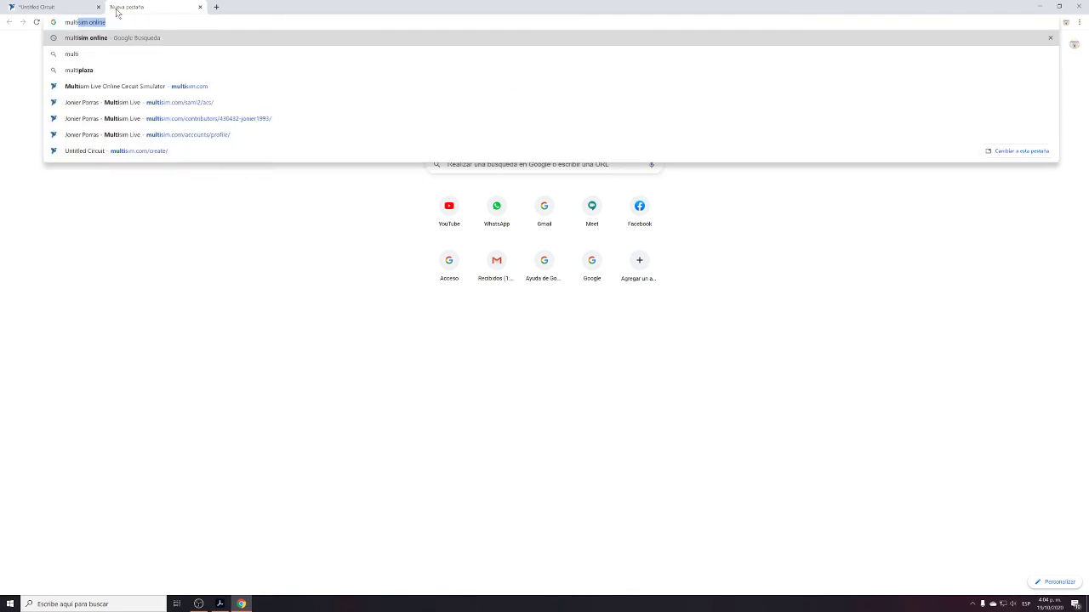
key("Return")
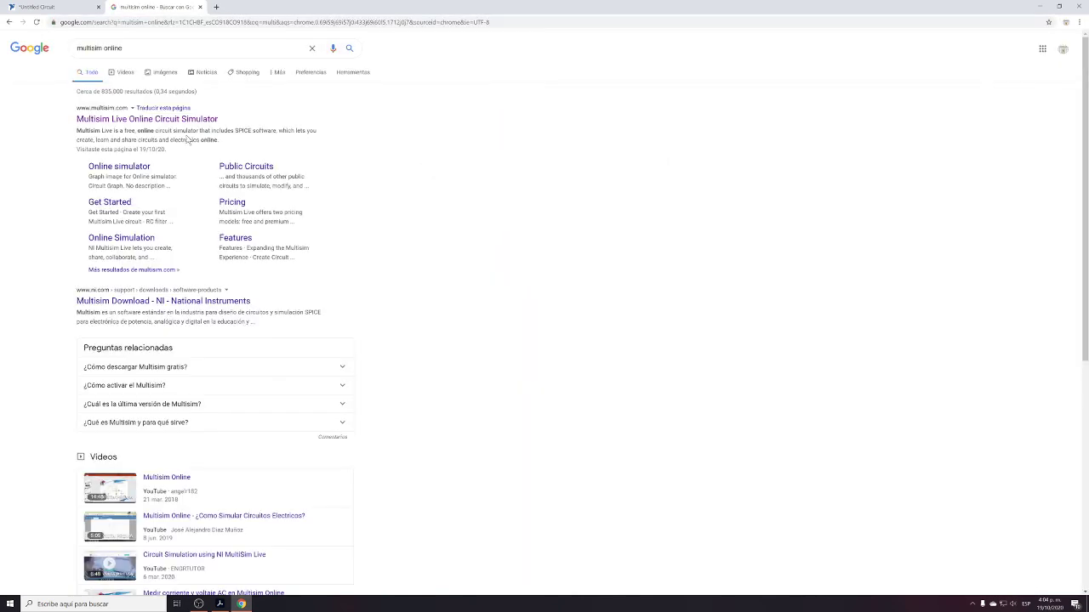
left_click(187, 123)
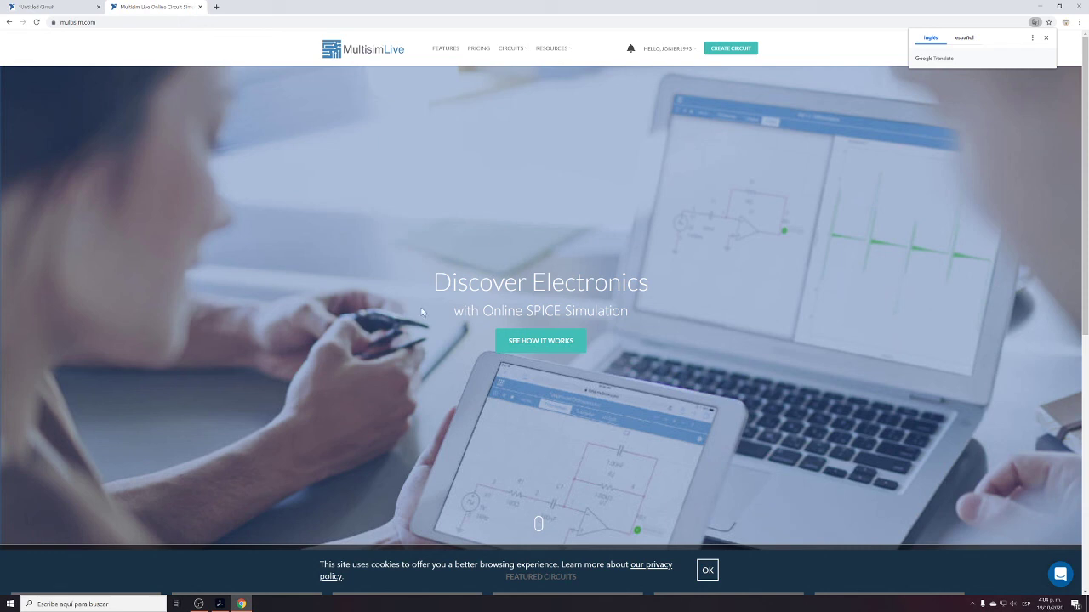
left_click(738, 49)
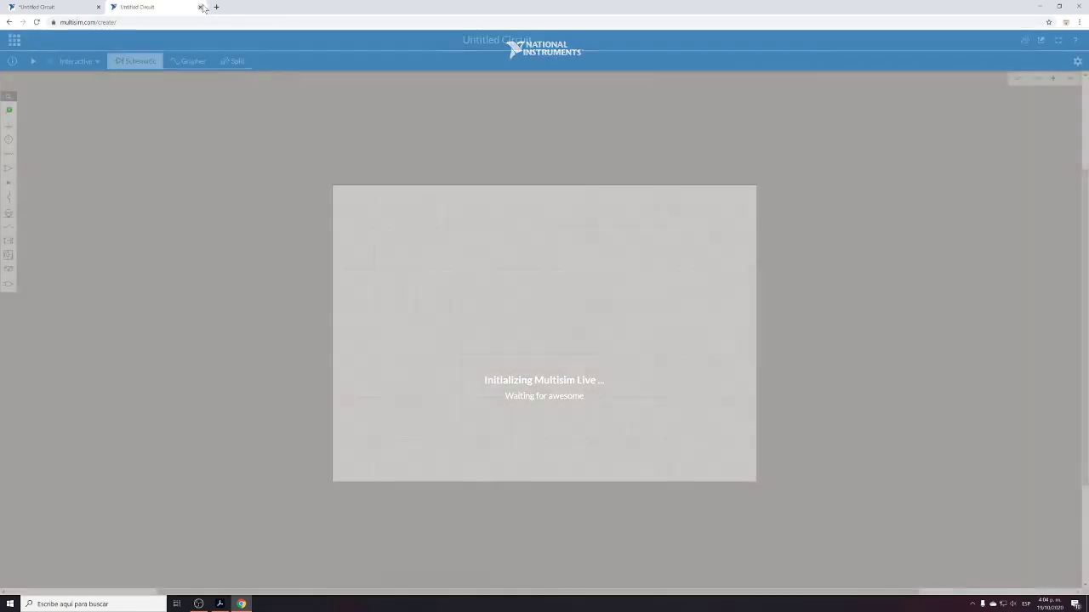
left_click(201, 7)
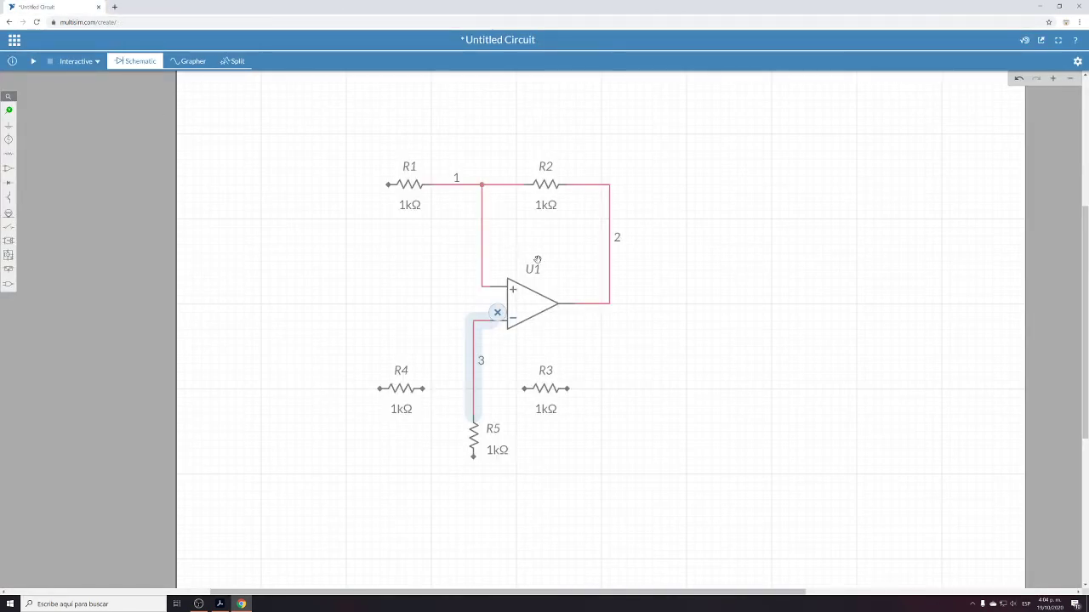
- Wire R4 and R3 to the inverting-input line above R5 and connect R3's other end to the op-amp output node
left_click(424, 388)
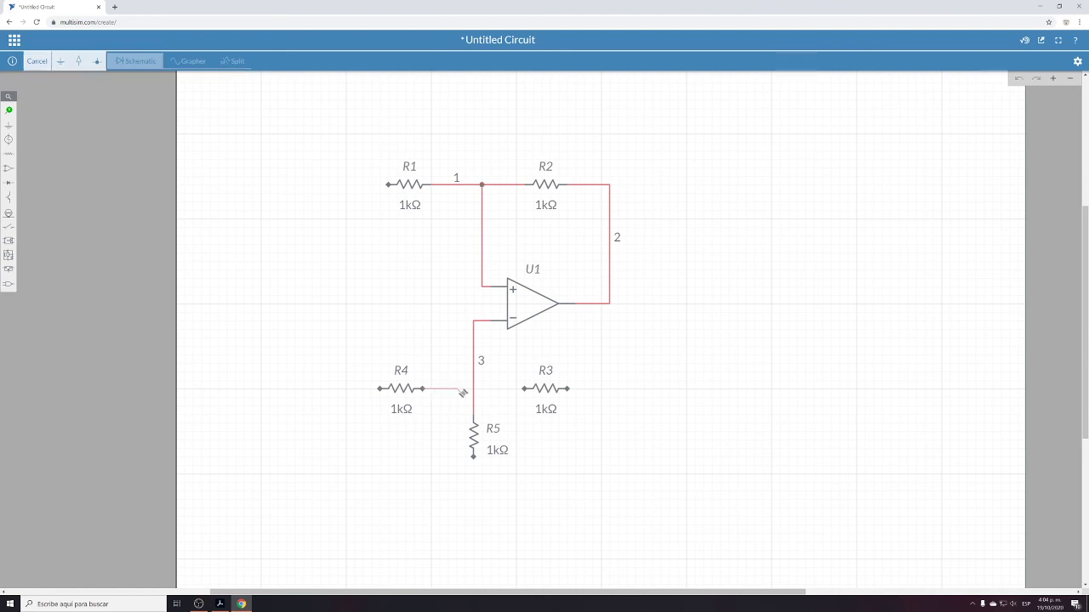
left_click(473, 389)
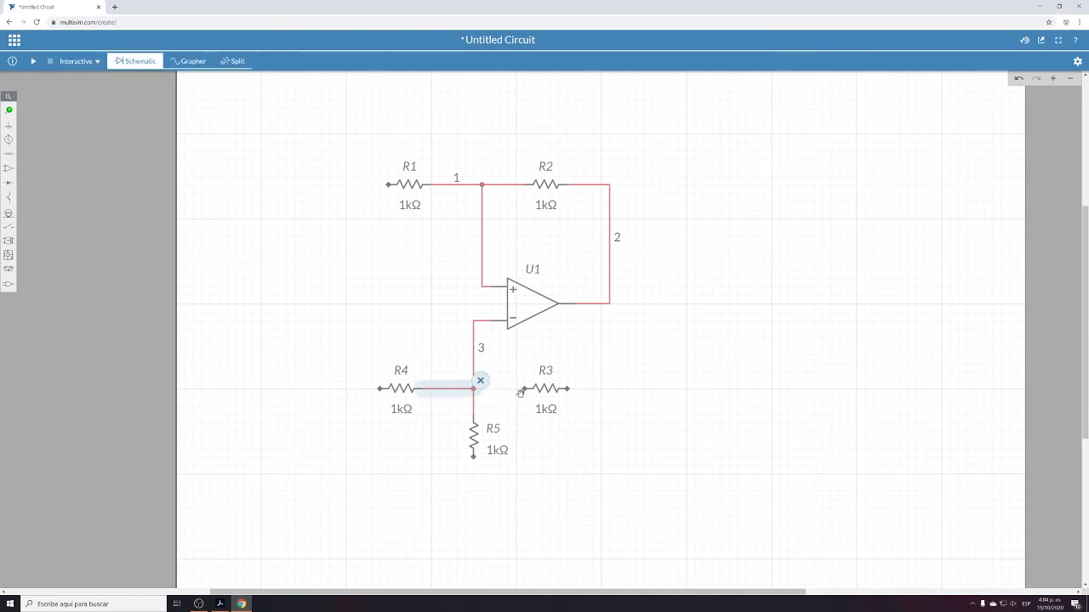
left_click(525, 389)
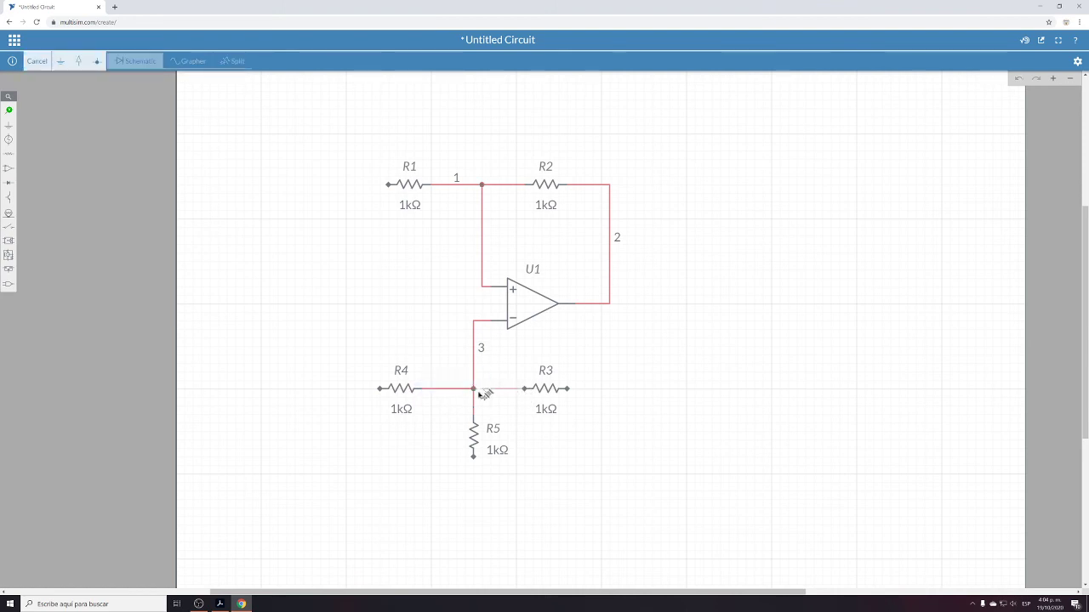
left_click(475, 391)
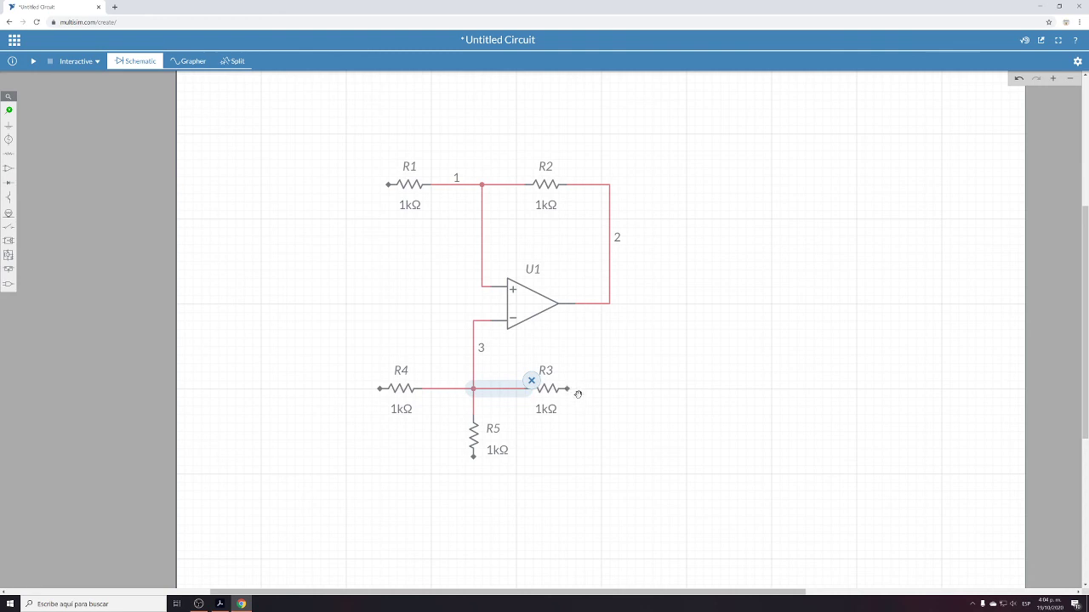
left_click(569, 390)
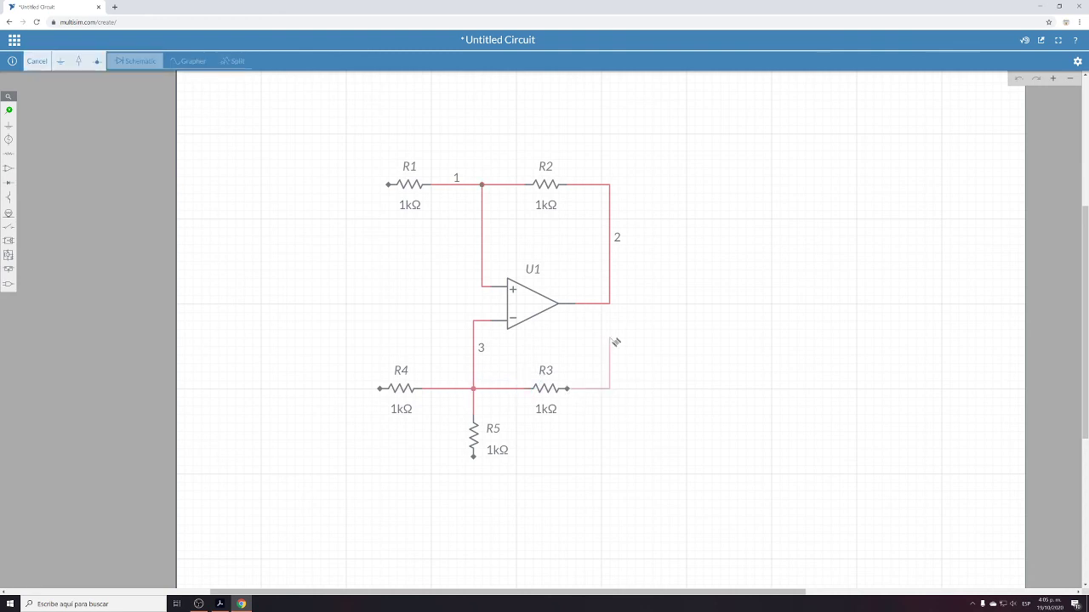
left_click(611, 305)
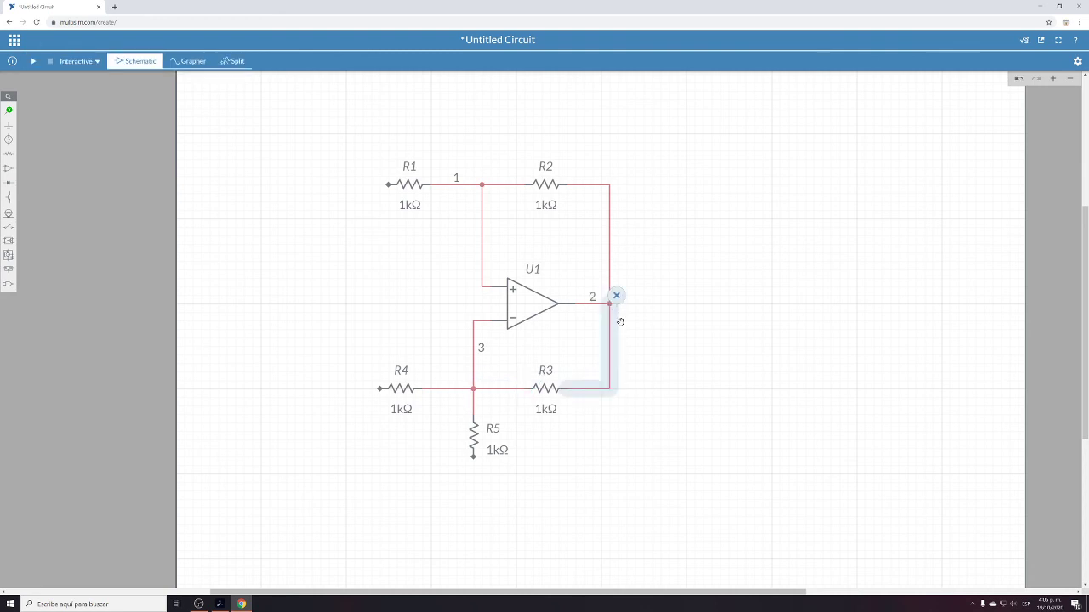
left_click(372, 408)
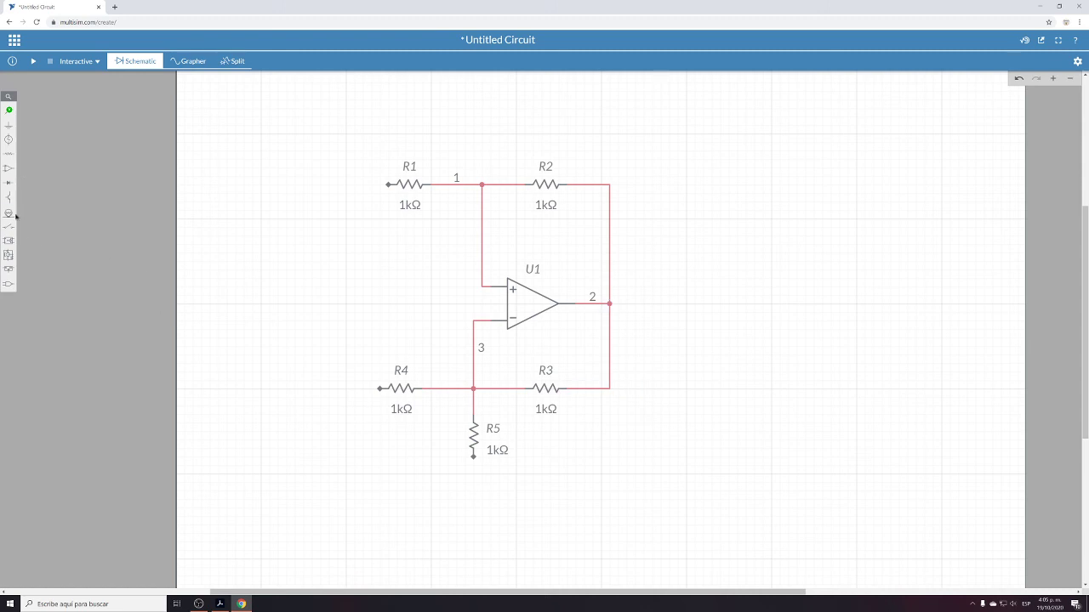
- Place a ground below R5 and wire it to R5's lower end
left_click(8, 124)
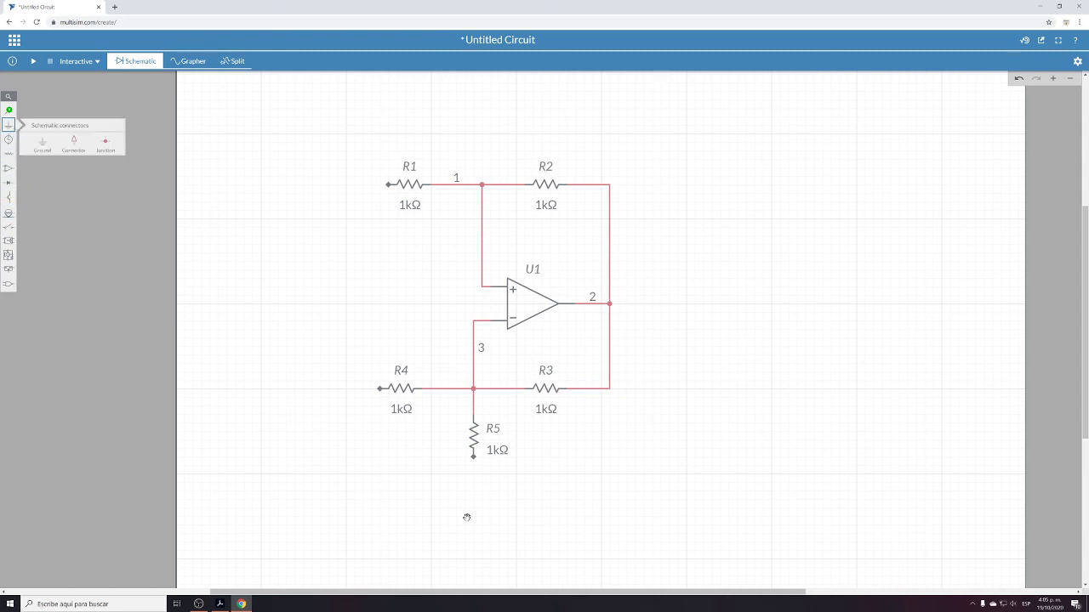
left_click(43, 141)
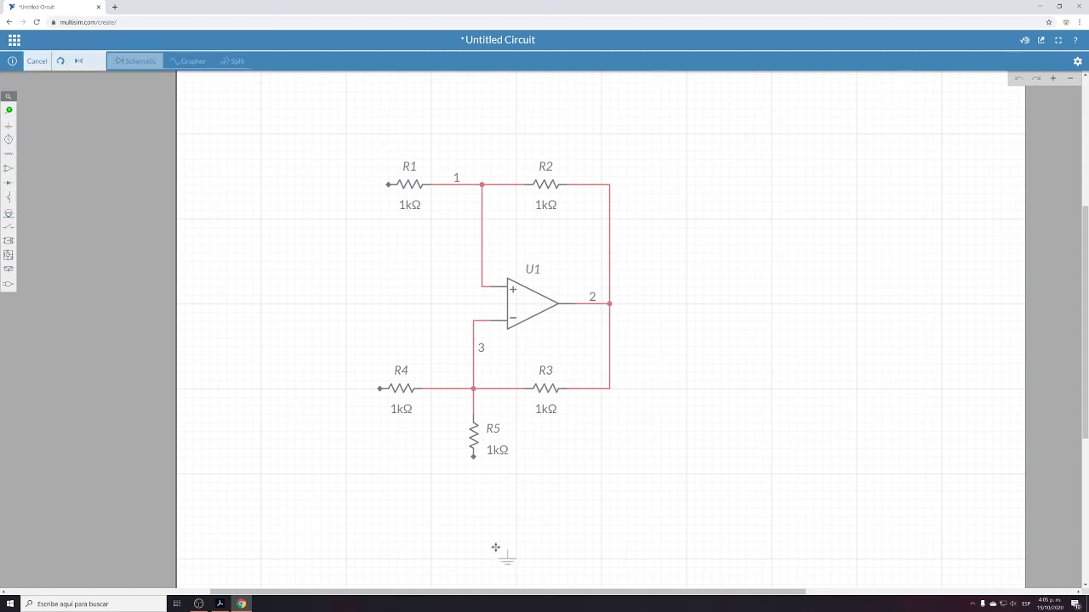
left_click(472, 479)
left_click(474, 473)
left_click(474, 458)
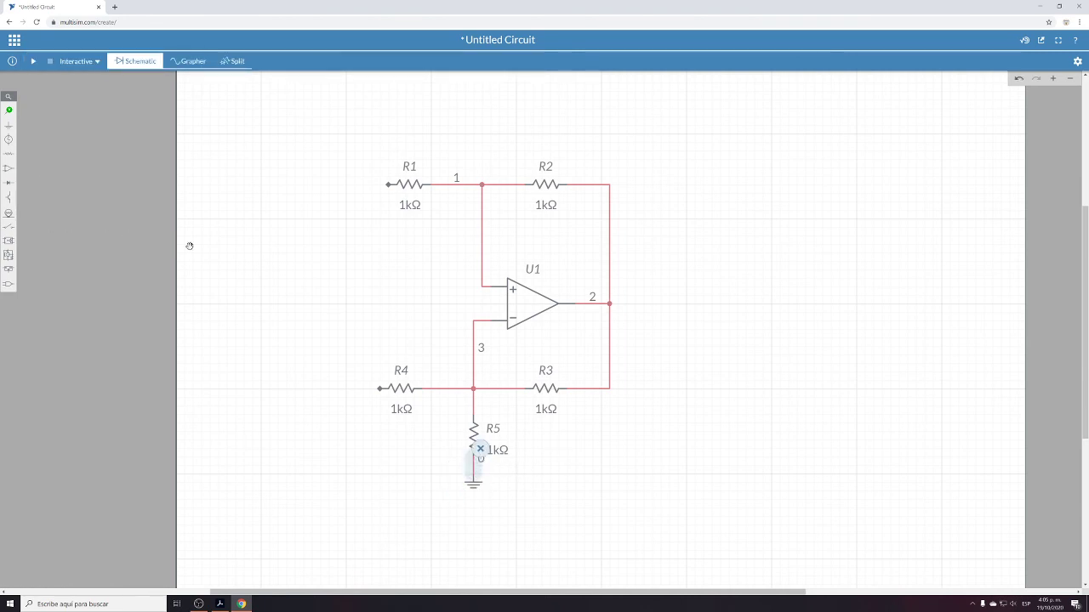
left_click(9, 139)
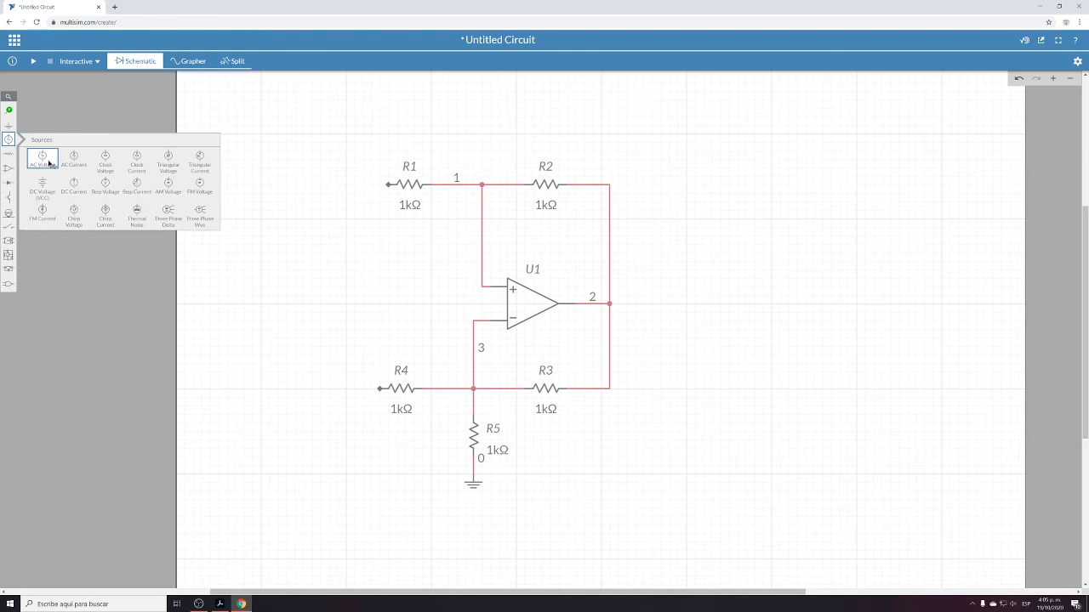
left_click(44, 160)
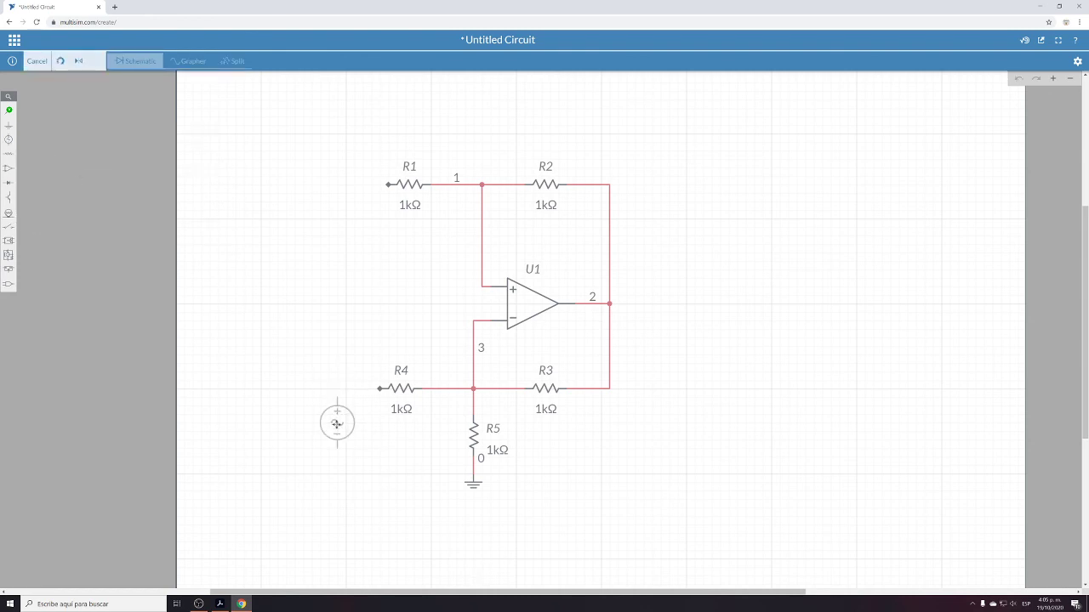
key("Escape")
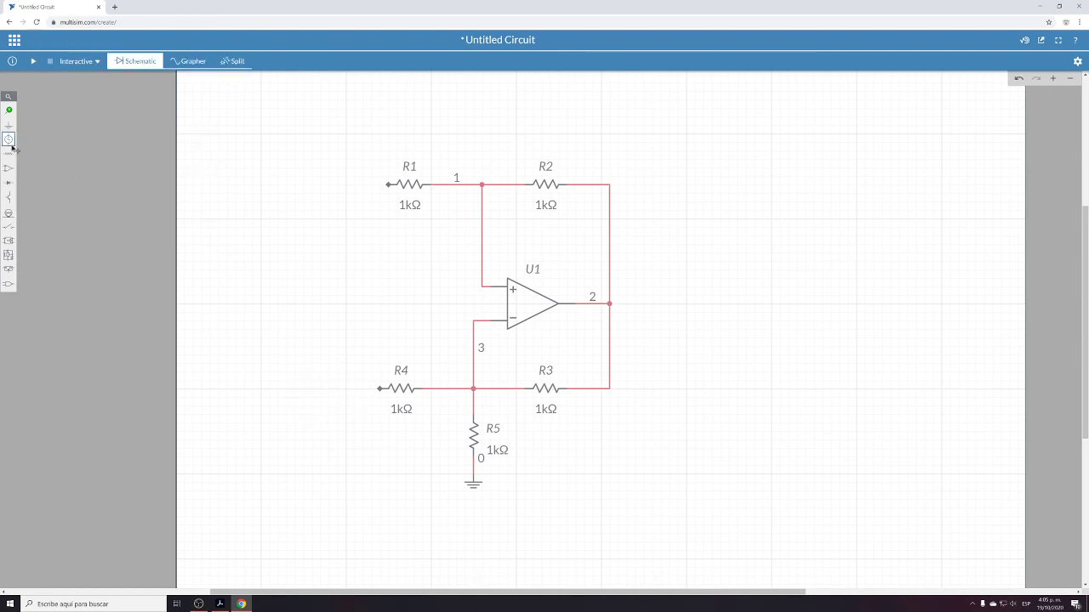
- Place a DC voltage source below and to the left of R4 and wire its positive terminal to R4's free end
left_click(9, 142)
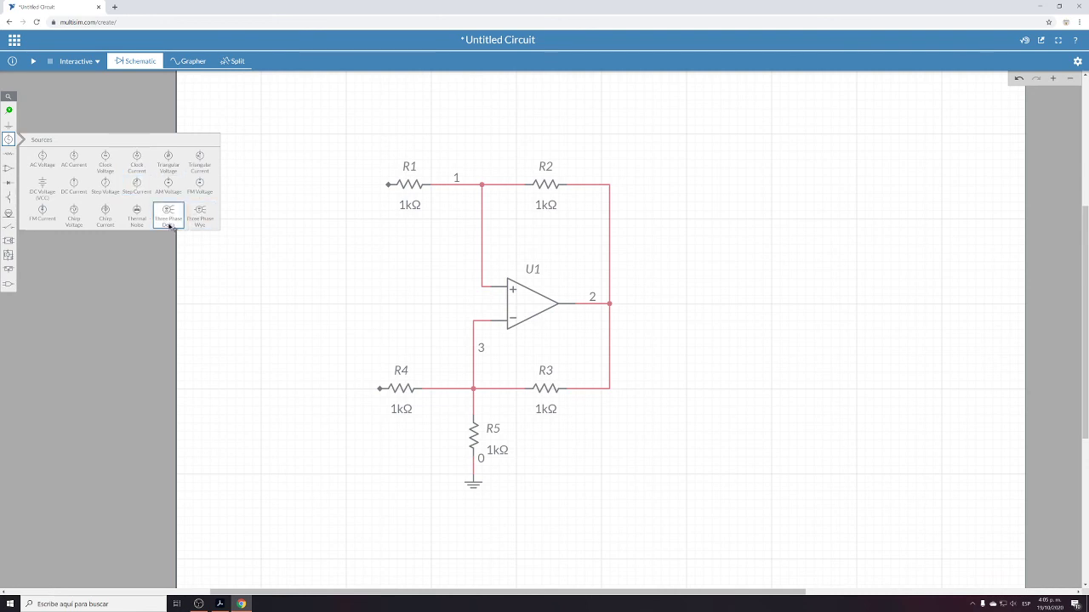
left_click(42, 184)
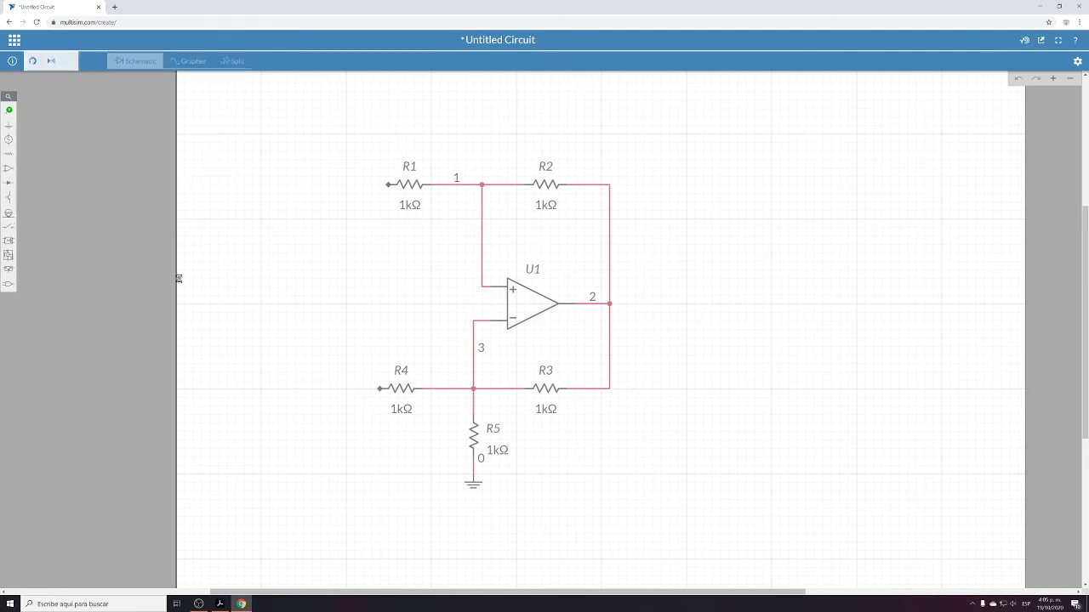
left_click(333, 425)
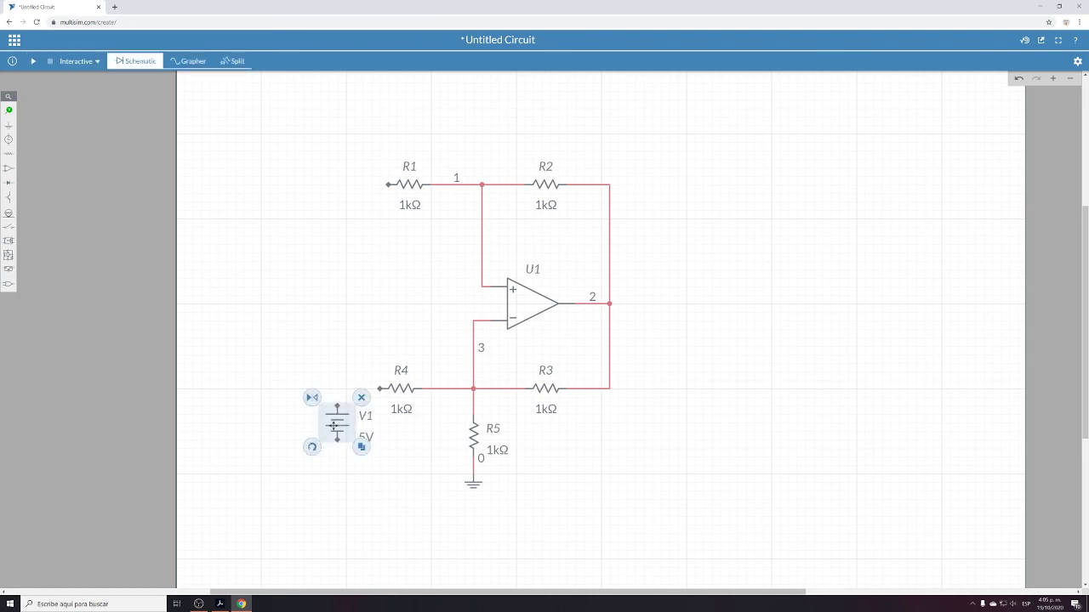
left_click(366, 339)
left_click(379, 388)
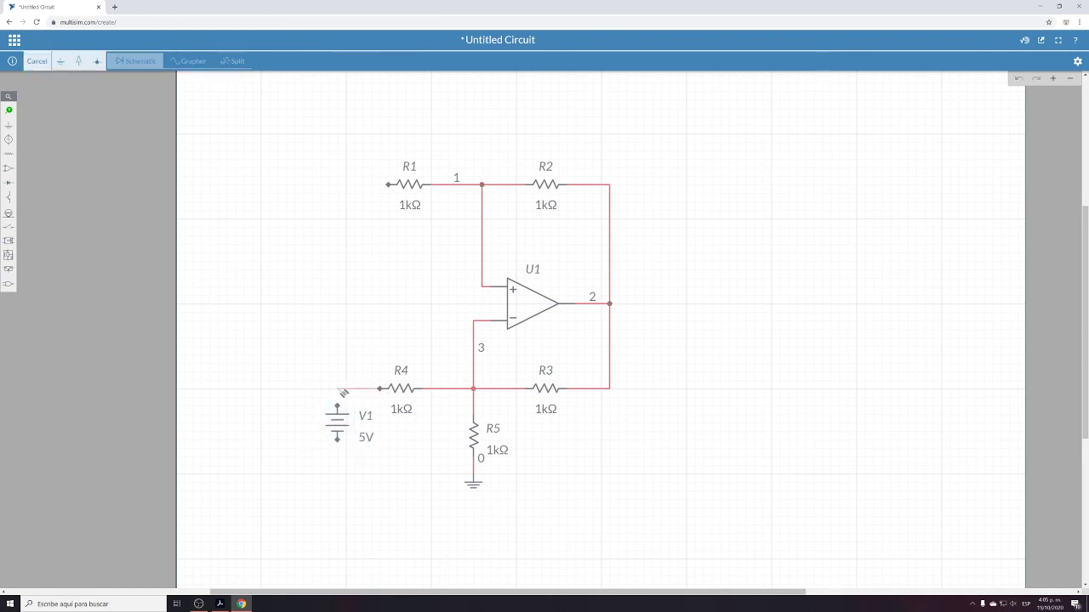
left_click(338, 408)
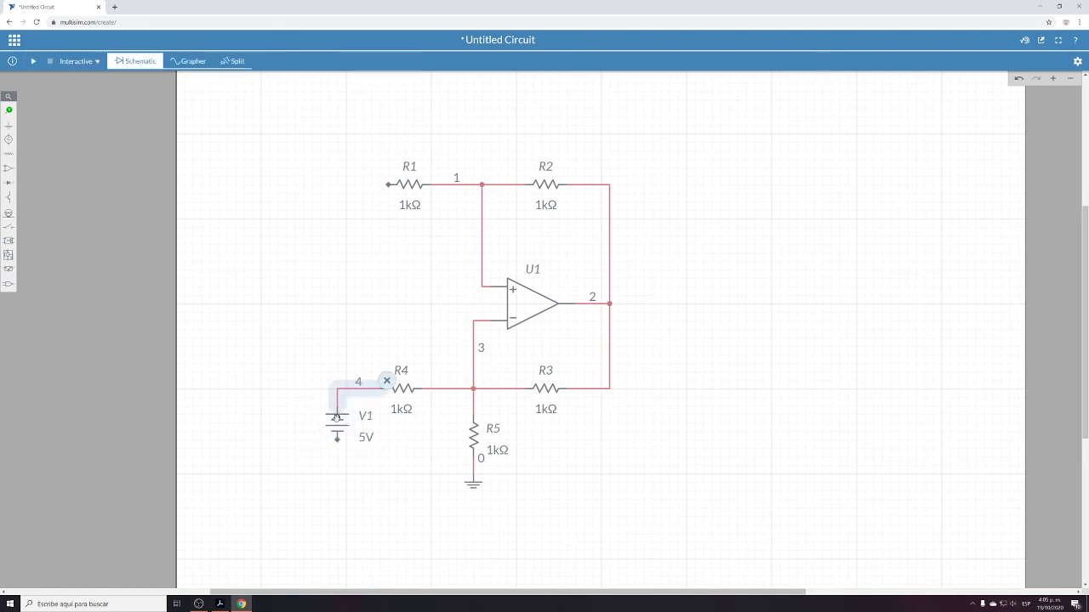
- Wire the voltage source's negative terminal to the ground connection under R5
left_click(340, 470)
left_click(337, 441)
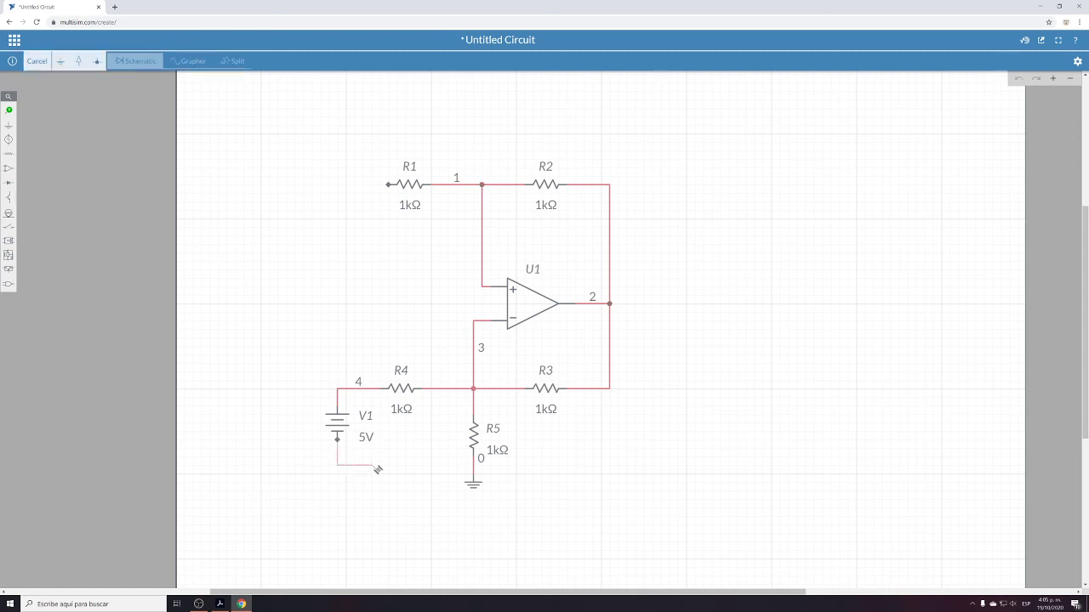
left_click(475, 474)
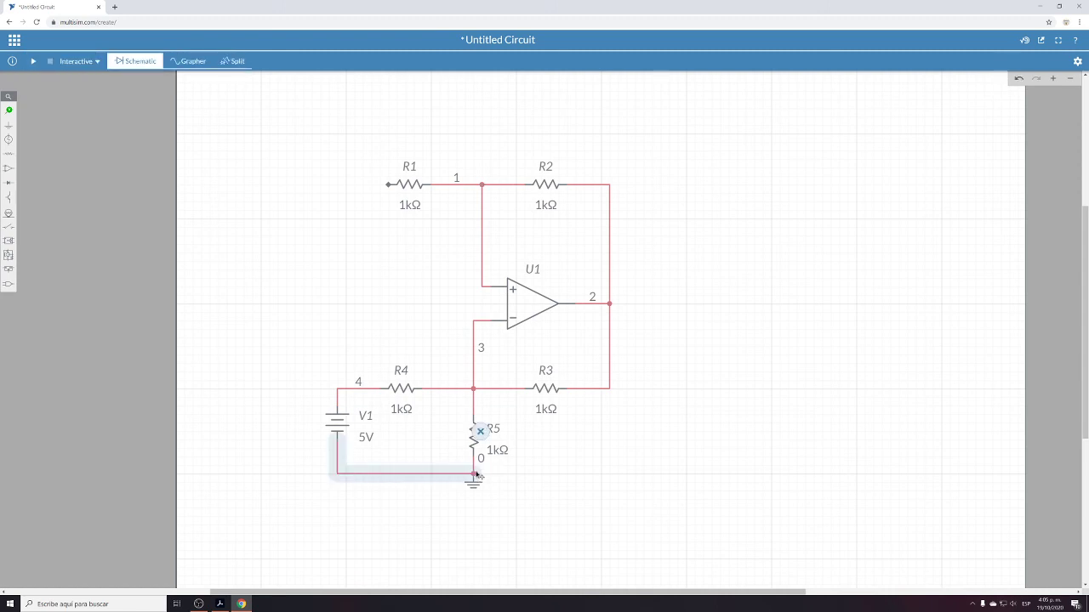
left_click(623, 453)
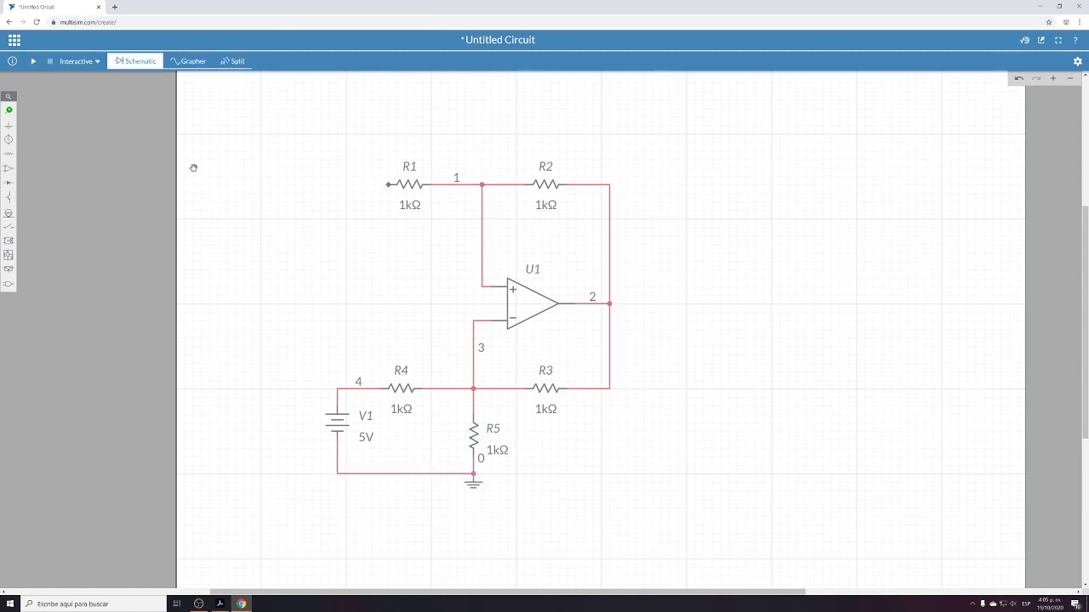
- Place a second ground beside R1 and wire R1's free end to it
left_click(8, 125)
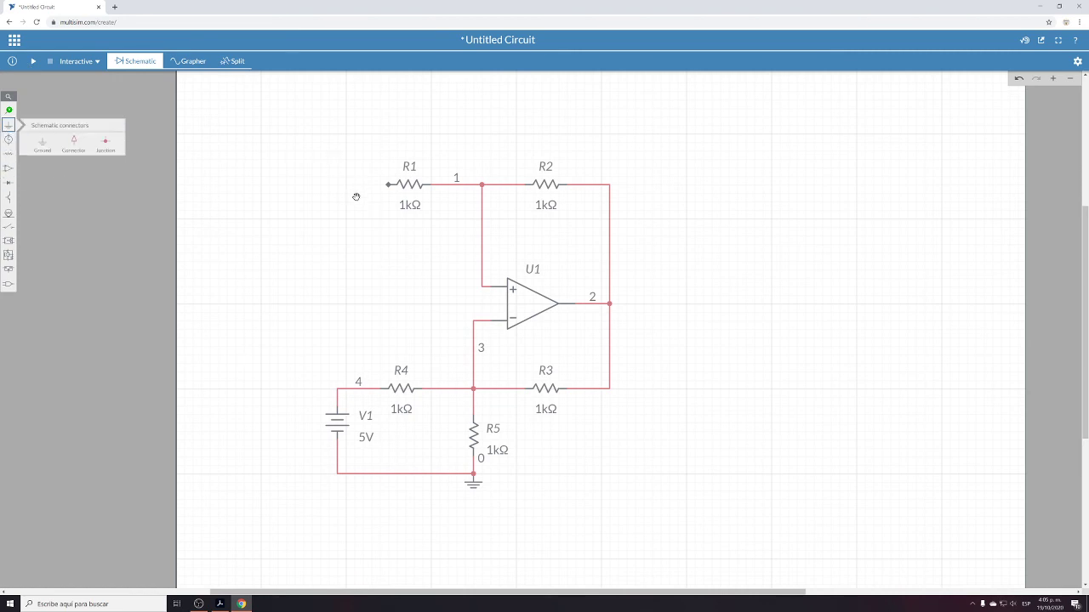
left_click(68, 150)
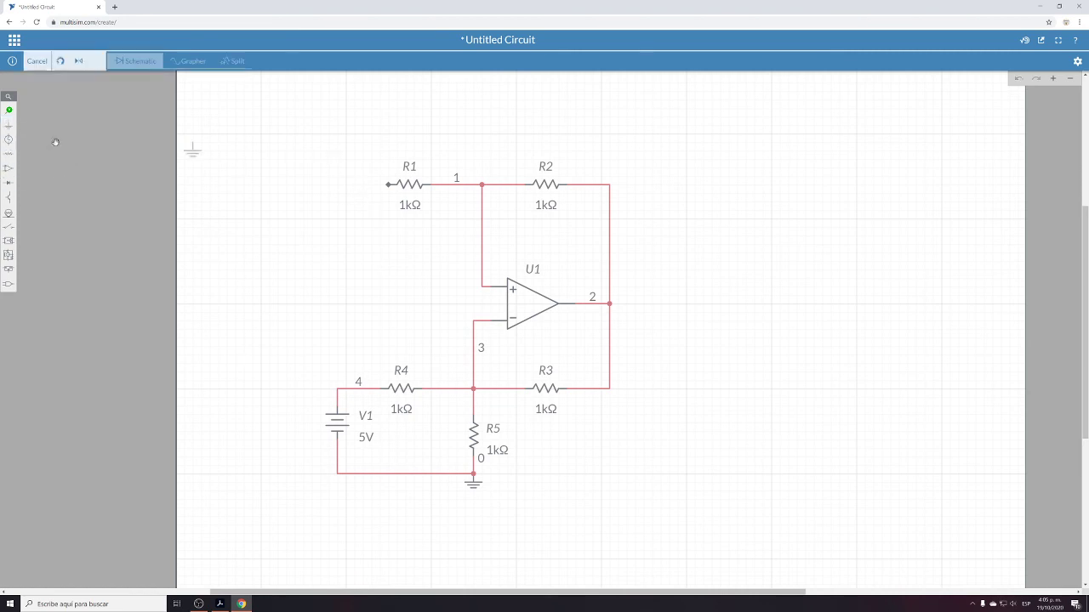
left_click(355, 199)
left_click(370, 159)
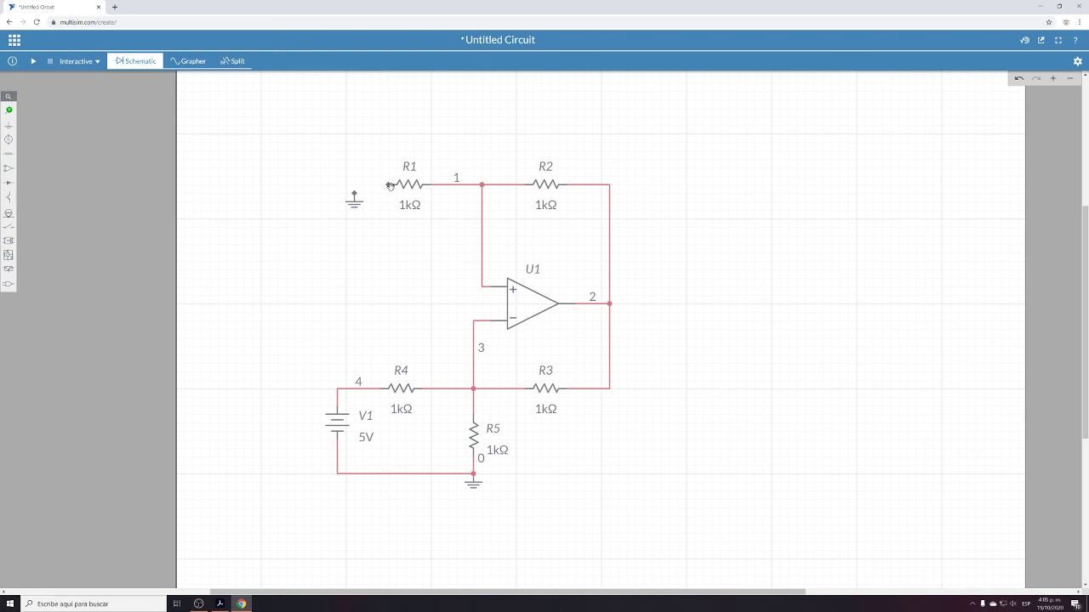
left_click_drag(388, 185, 357, 193)
left_click(783, 209)
- Set the resistance of R1 and R2 to 100 Ω each
left_click(415, 184)
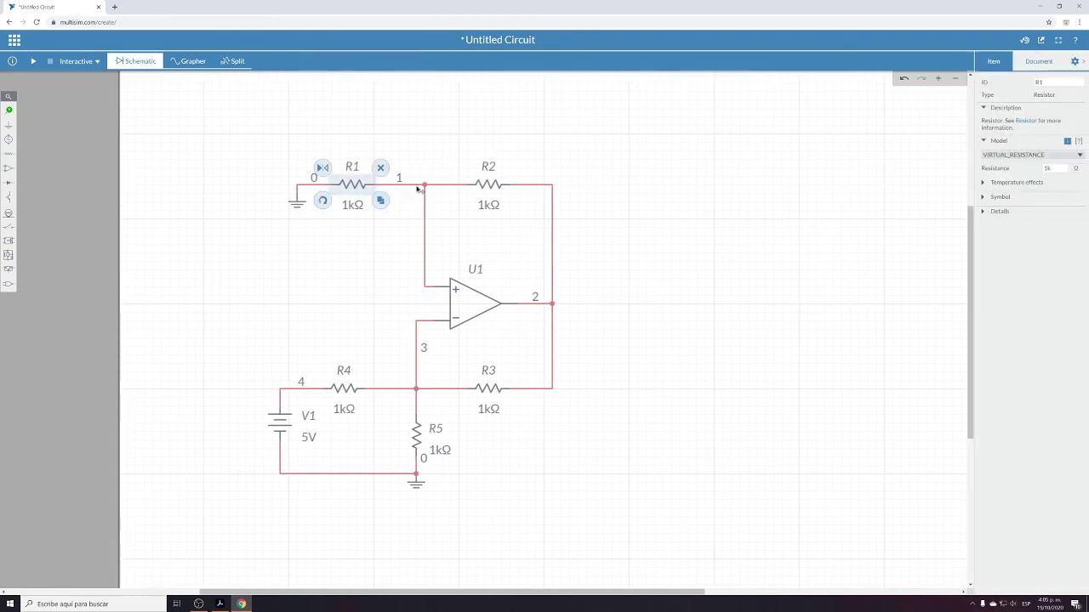
left_click(1051, 169)
left_click(540, 236)
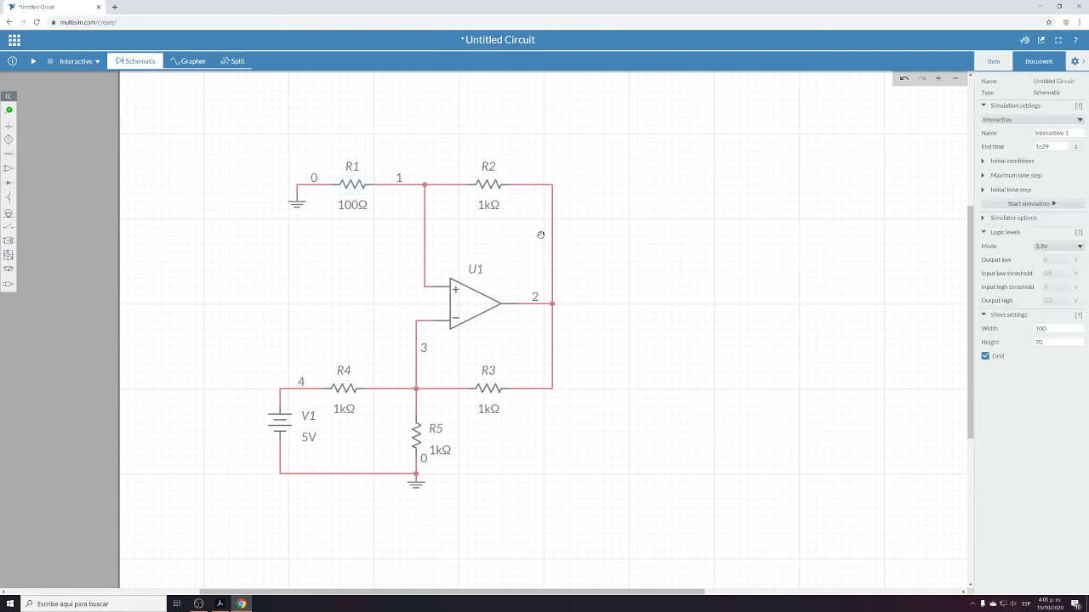
left_click(491, 186)
left_click(1040, 169)
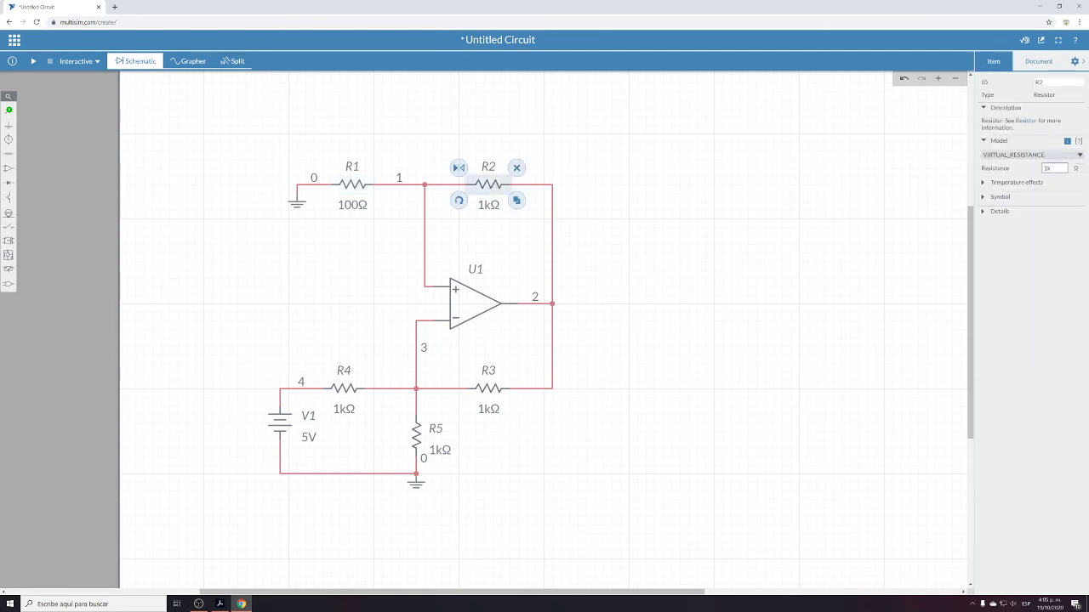
type("100")
left_click(714, 244)
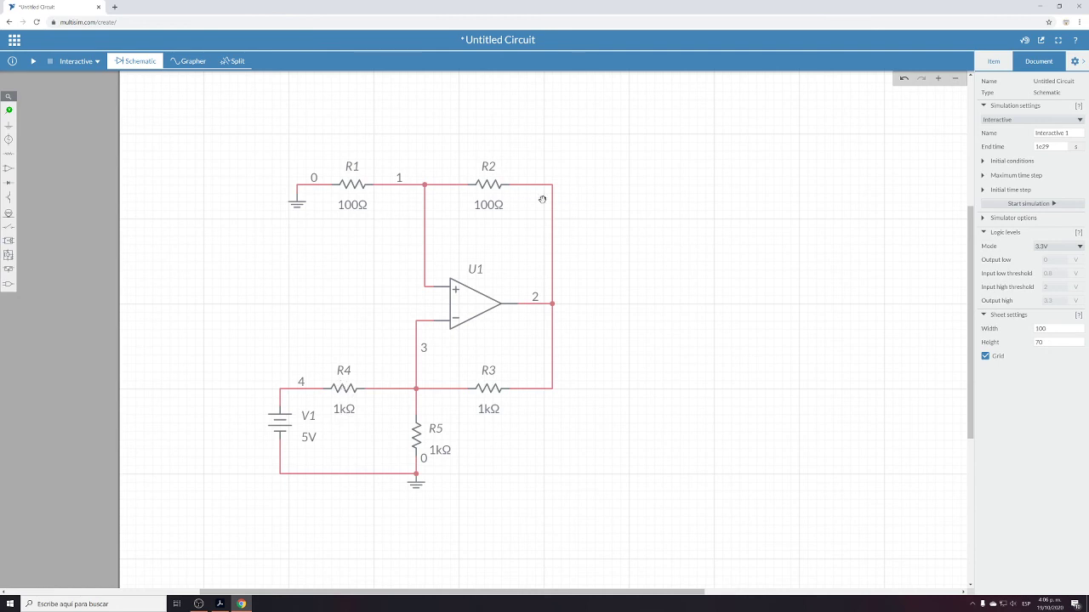
- Set the resistance of R4 and R3 to 250 Ω each
left_click(345, 391)
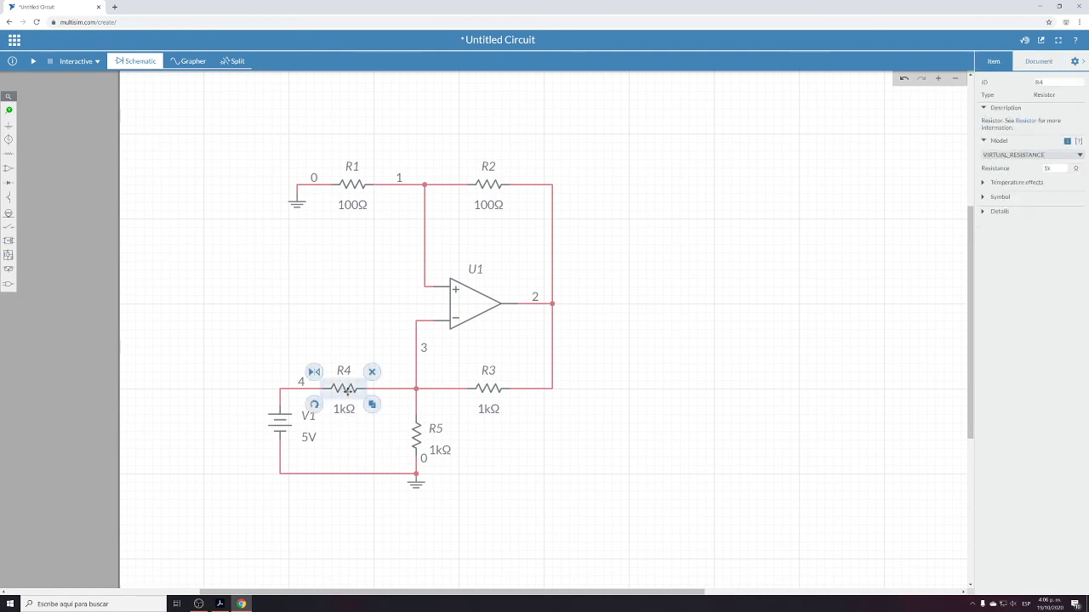
double_click(1053, 168)
type("250")
left_click(555, 453)
left_click(481, 389)
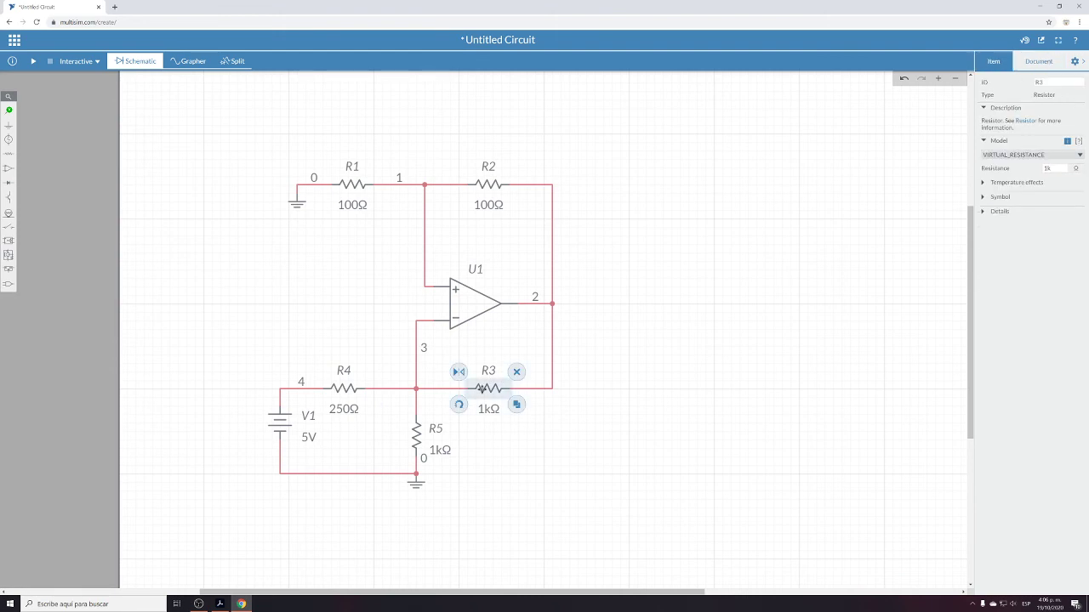
left_click(1054, 168)
type("250")
left_click(663, 404)
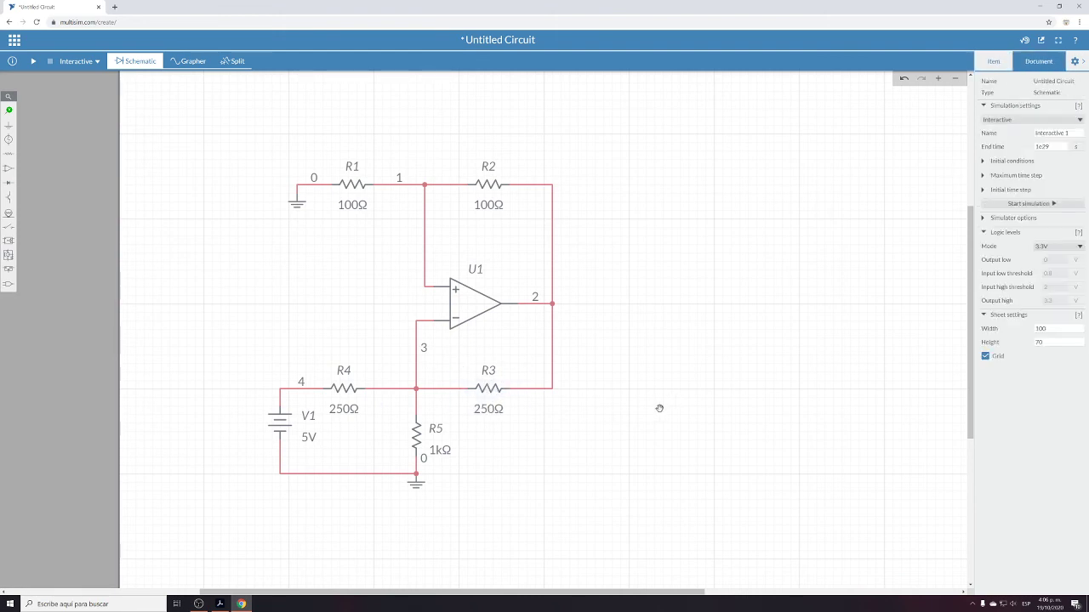
- Set R5's resistance to 250 Ω, and start and stop a trial simulation of the circuit
left_click(415, 436)
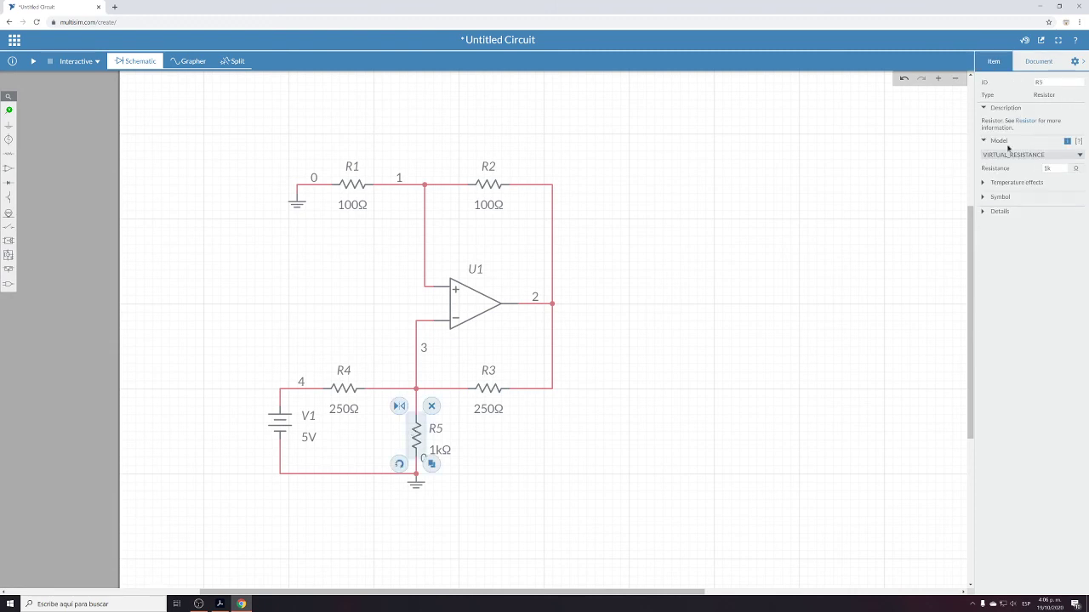
left_click(1055, 168)
type("250")
left_click(707, 301)
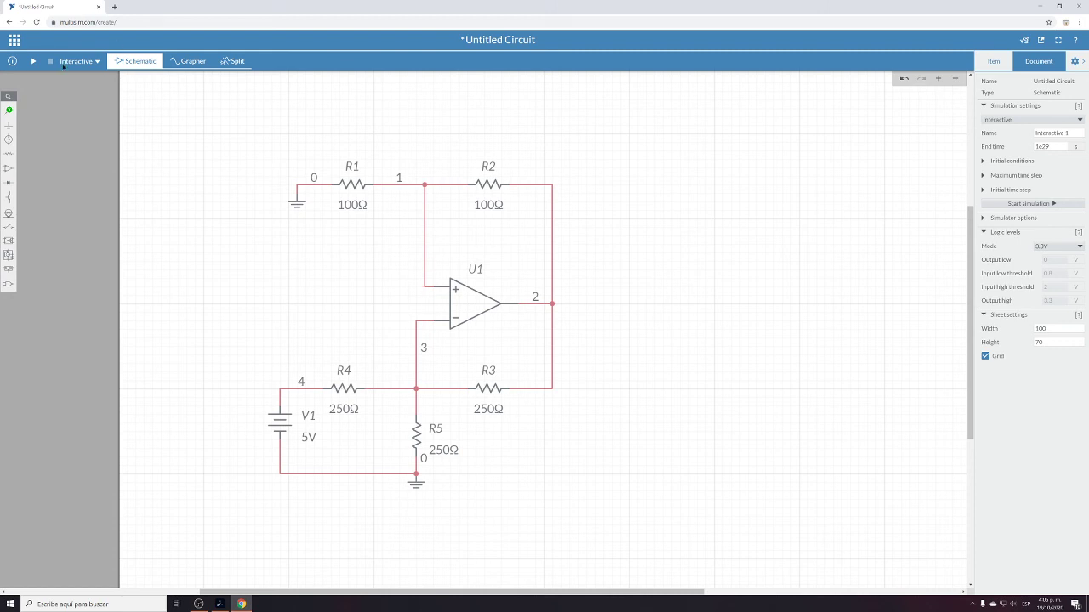
left_click(33, 61)
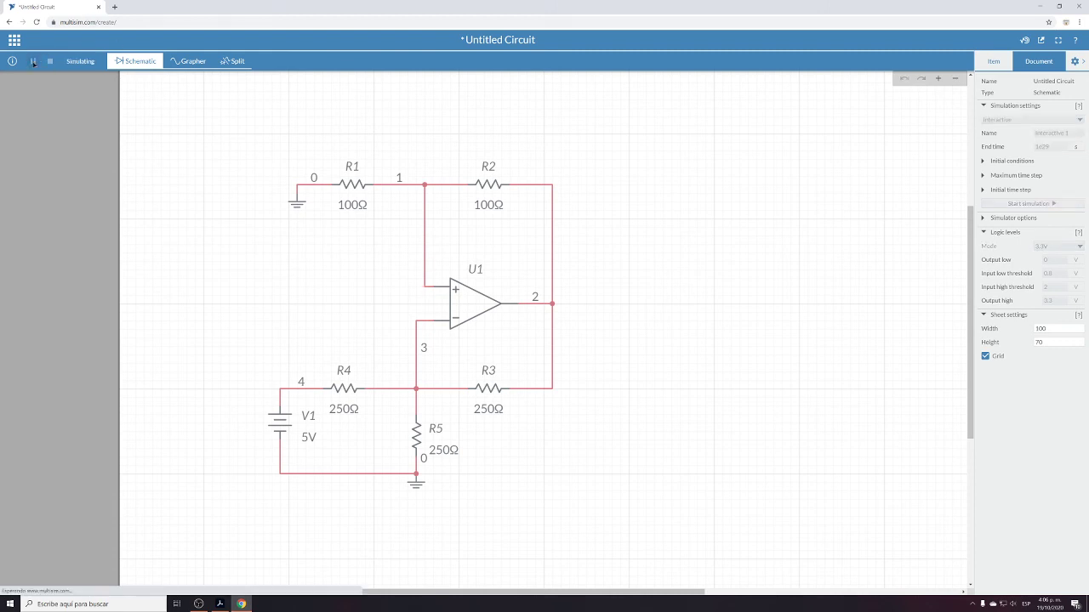
left_click(49, 61)
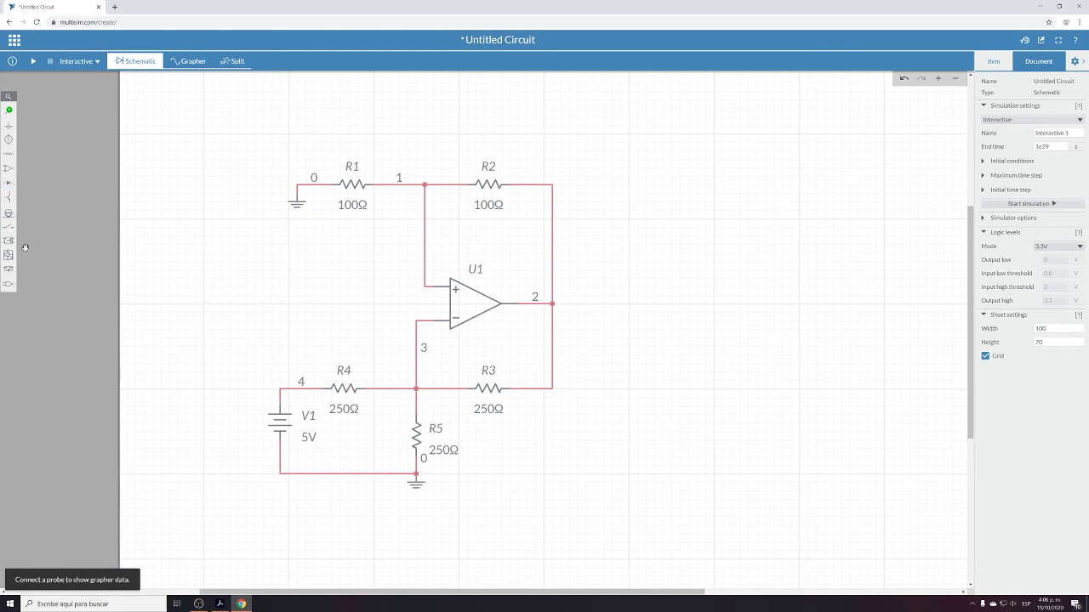
- Place a current probe on the wire entering R5 from above and shift its marker clear of the wire
left_click(8, 109)
left_click(74, 130)
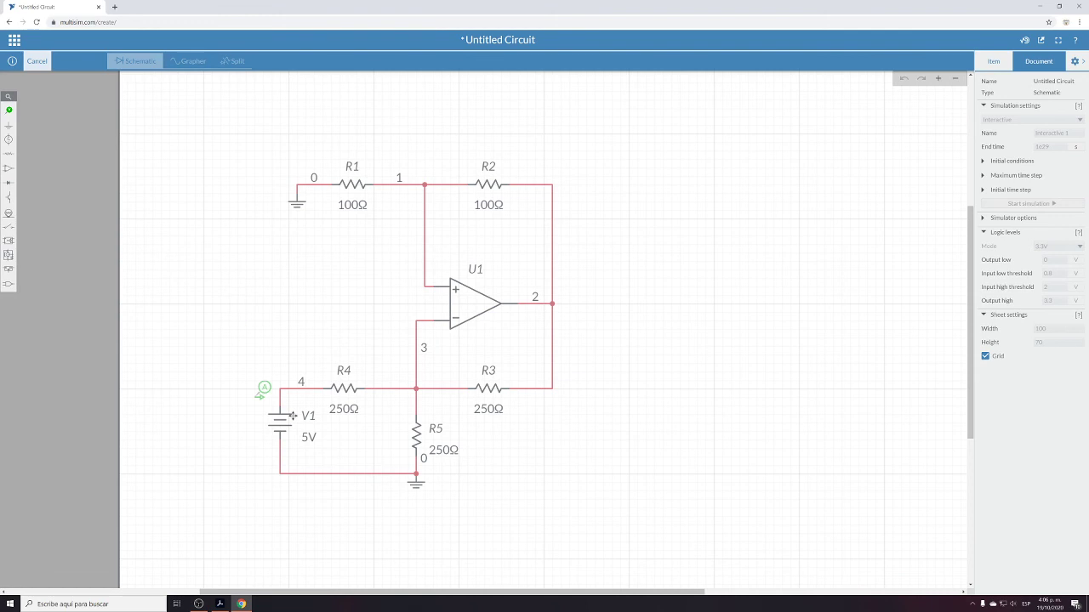
left_click(425, 401)
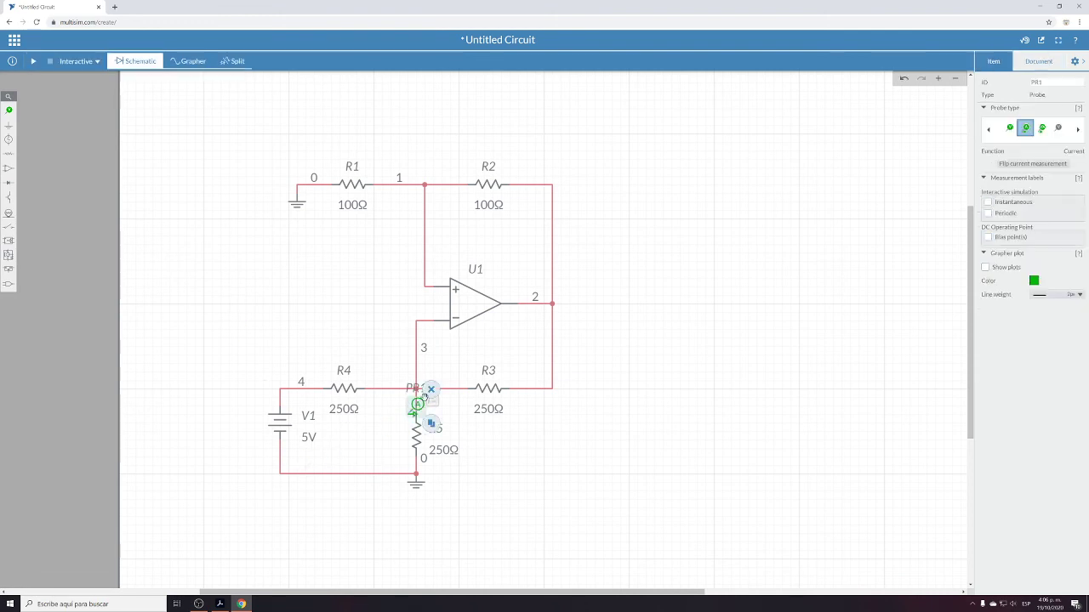
left_click(582, 455)
mouse_move(415, 406)
left_mouse_down()
mouse_move(536, 438)
mouse_move(417, 388)
left_mouse_up()
left_click(626, 427)
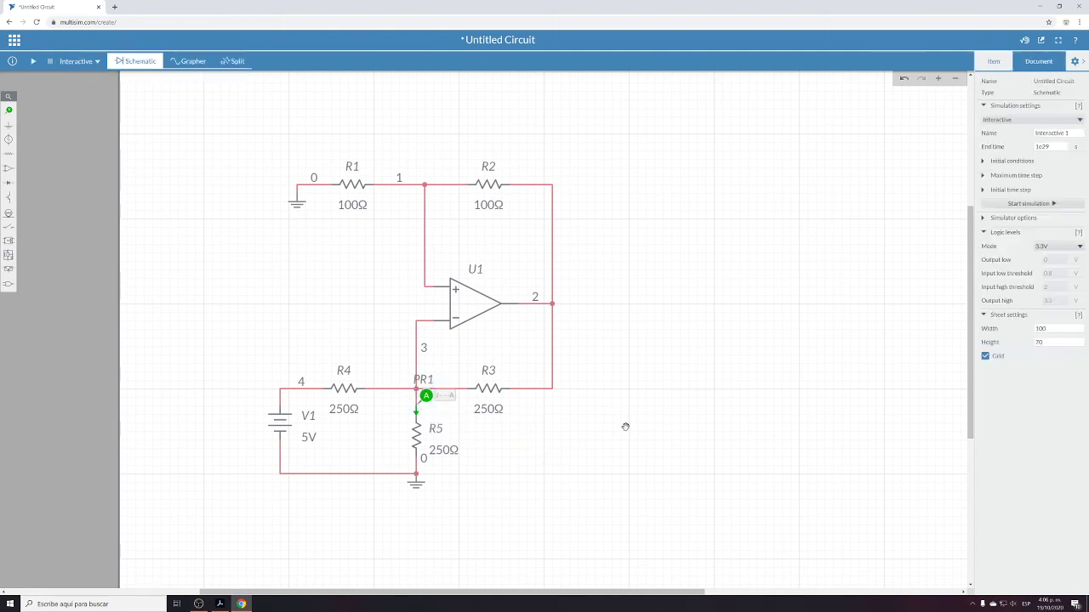
- Run the interactive simulation and try different DC voltages for source V1, ending at 1 V
left_click(33, 62)
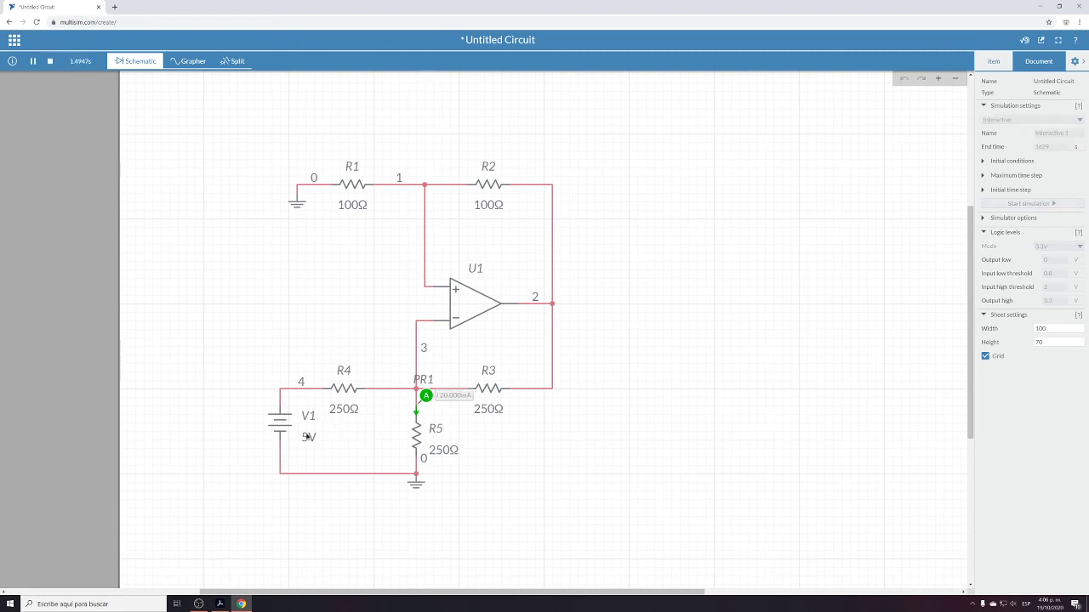
left_click(282, 419)
left_click(1055, 161)
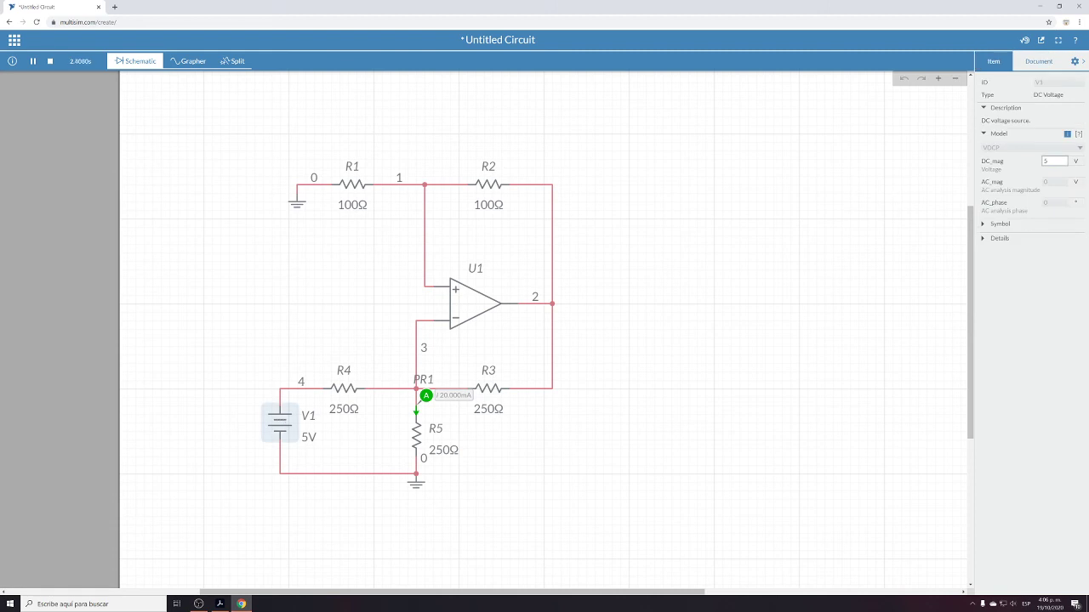
type("10")
key("BackSpace")
type("2")
key("Return")
key("BackSpace")
type("1")
- Set load resistor R5 to 50 Ω while the simulation is running
left_click(416, 439)
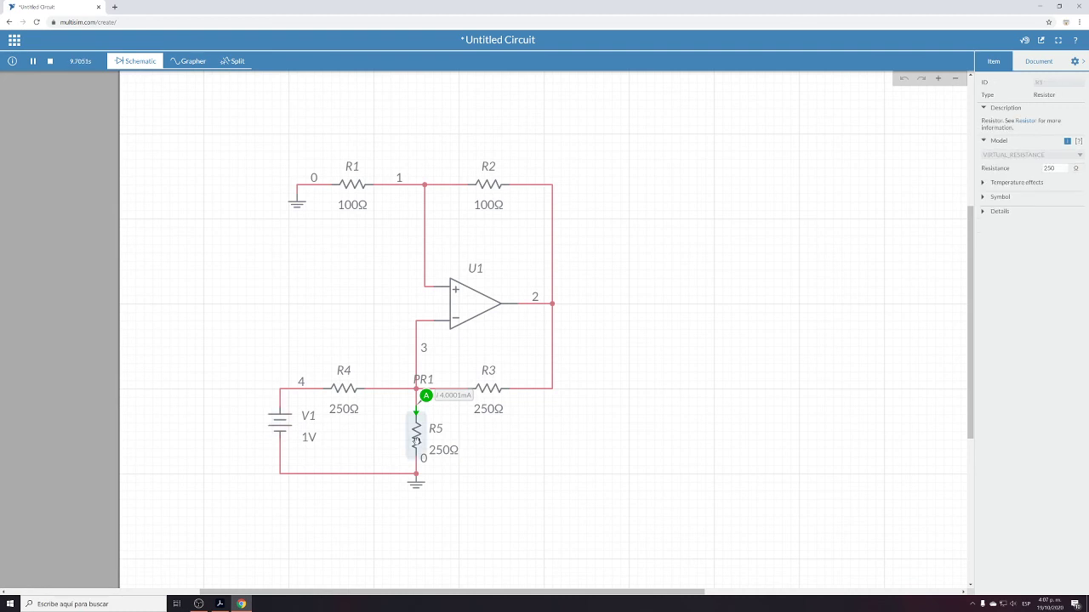
left_click_drag(1058, 168, 1002, 173)
type("50")
left_click(269, 135)
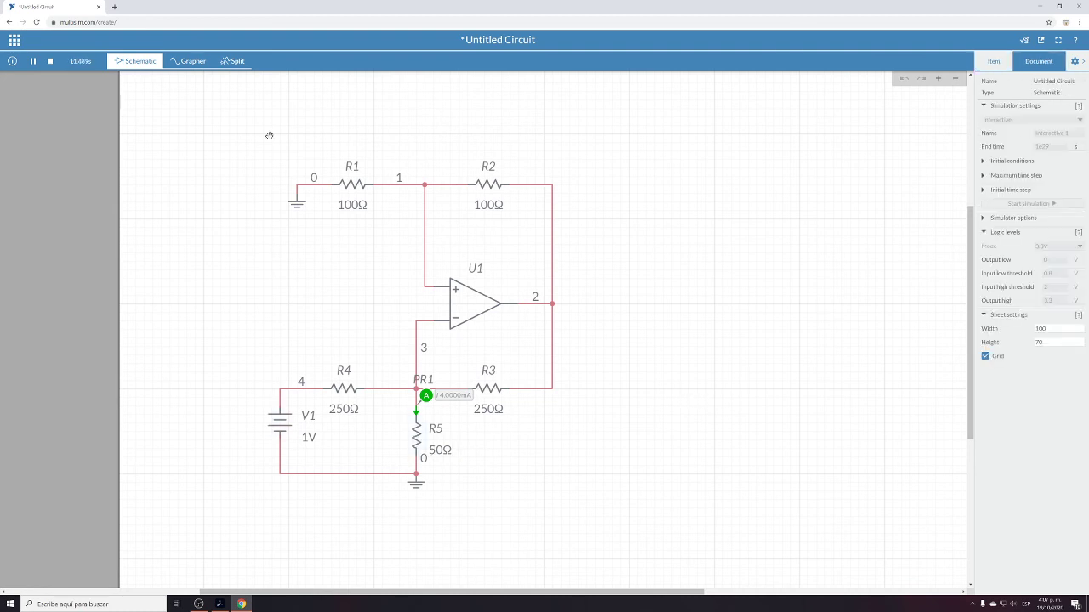
- Restart the interactive simulation and set load resistor R5 to 500 Ω while it is running
left_click(50, 62)
left_click(34, 63)
left_click(416, 437)
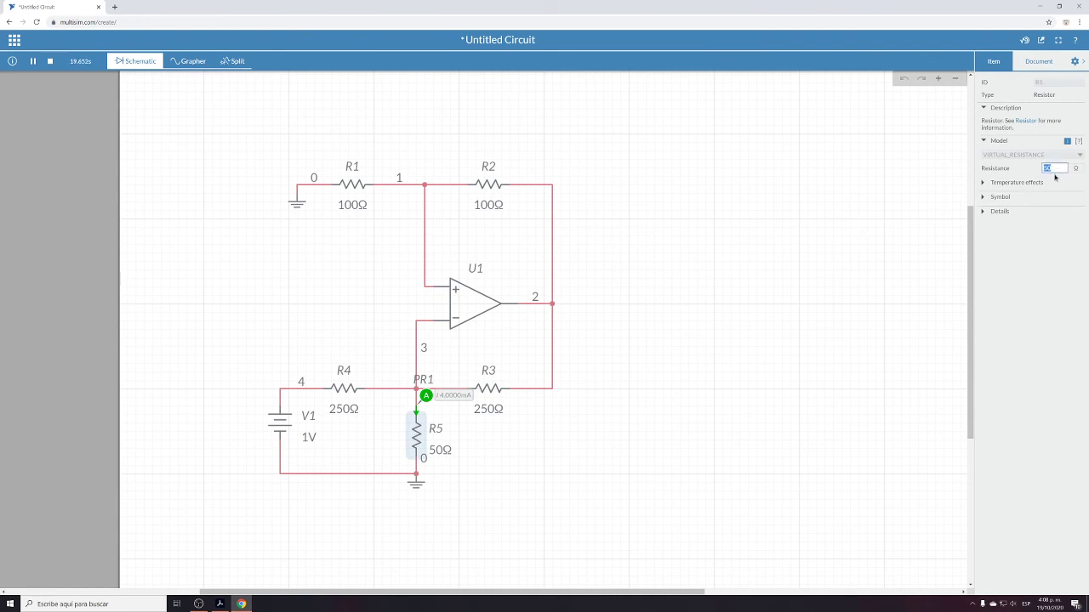
type("0")
left_click(289, 107)
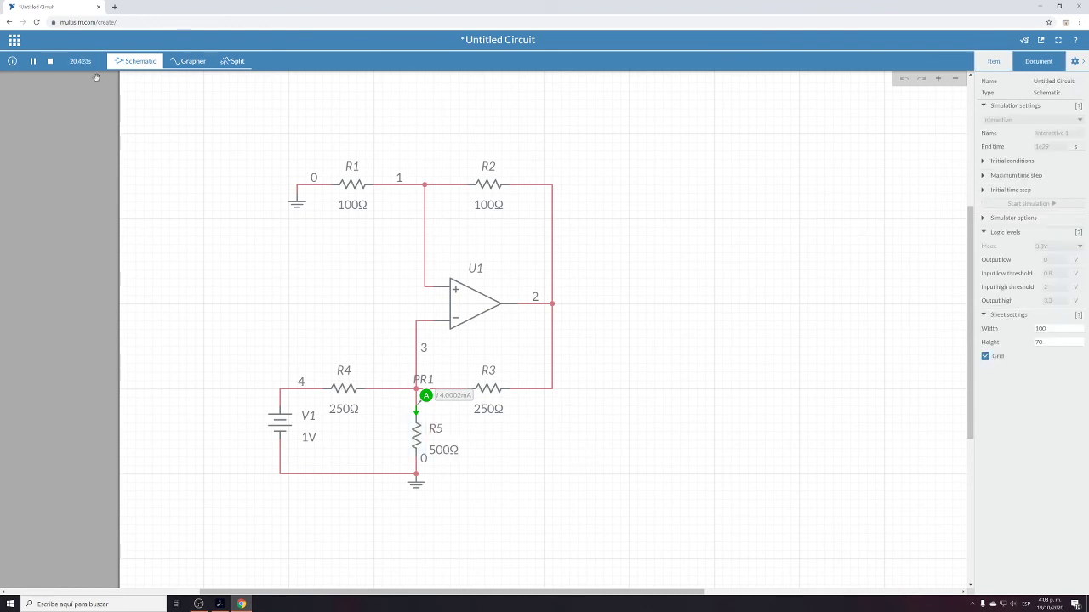
- Rerun the interactive simulation from the start with the 500 Ω load, and stop it
left_click(50, 62)
left_click(32, 61)
left_click(1073, 330)
left_click(51, 62)
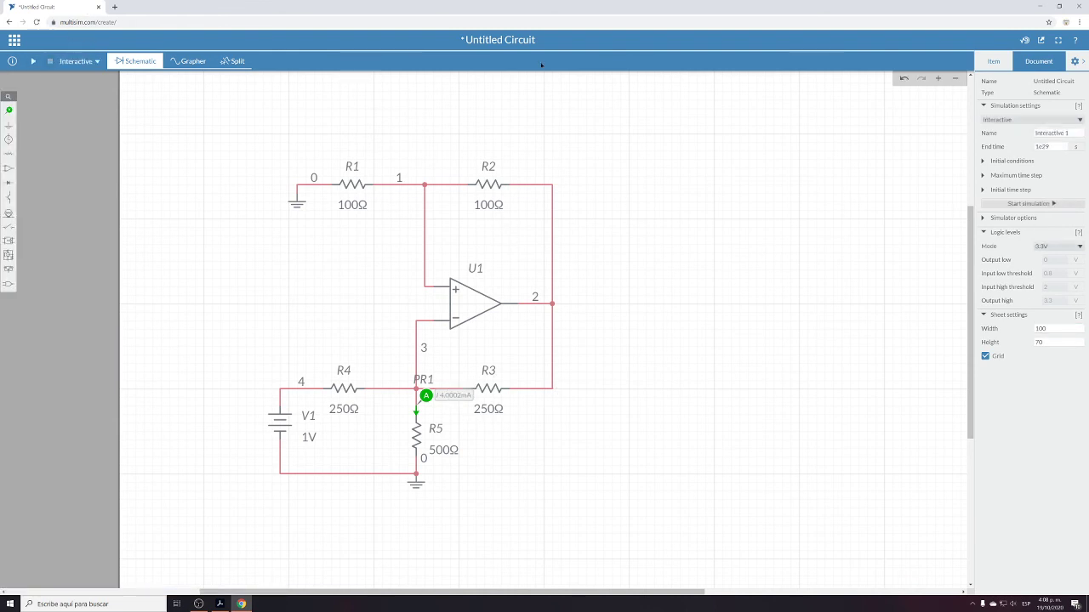
left_click(282, 420)
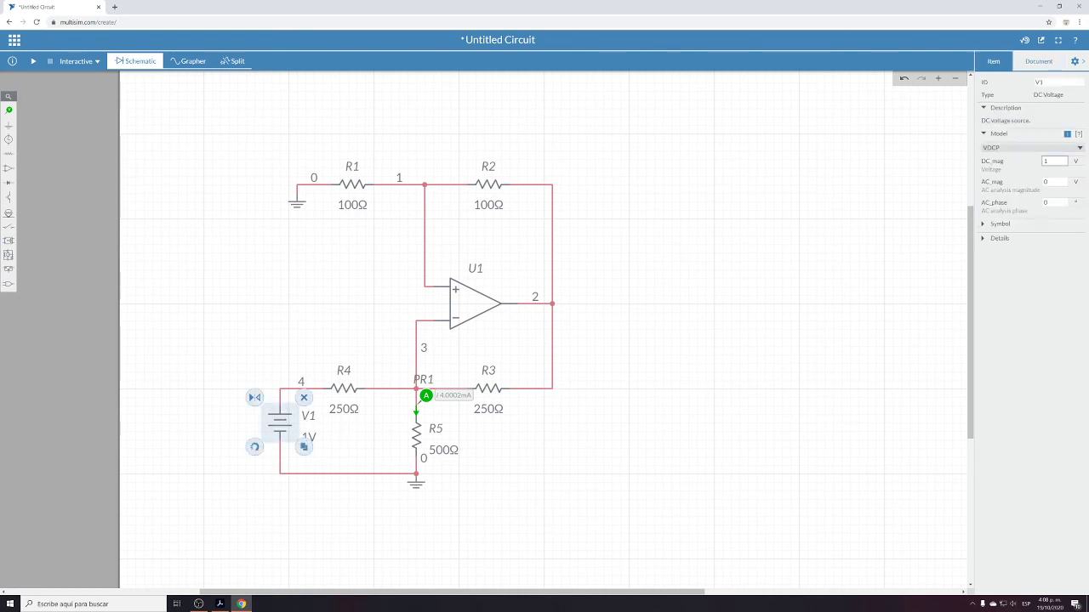
left_click(1055, 161)
left_click(638, 272)
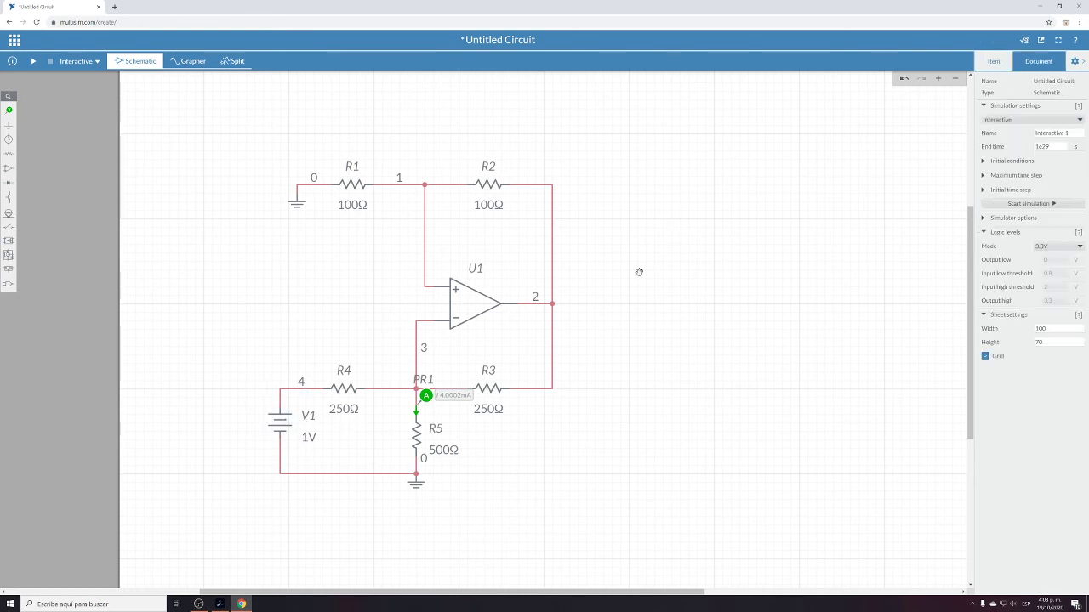
- Set load resistor R5 to 1000 Ω, and run and stop the interactive simulation
left_click(421, 439)
double_click(1049, 168)
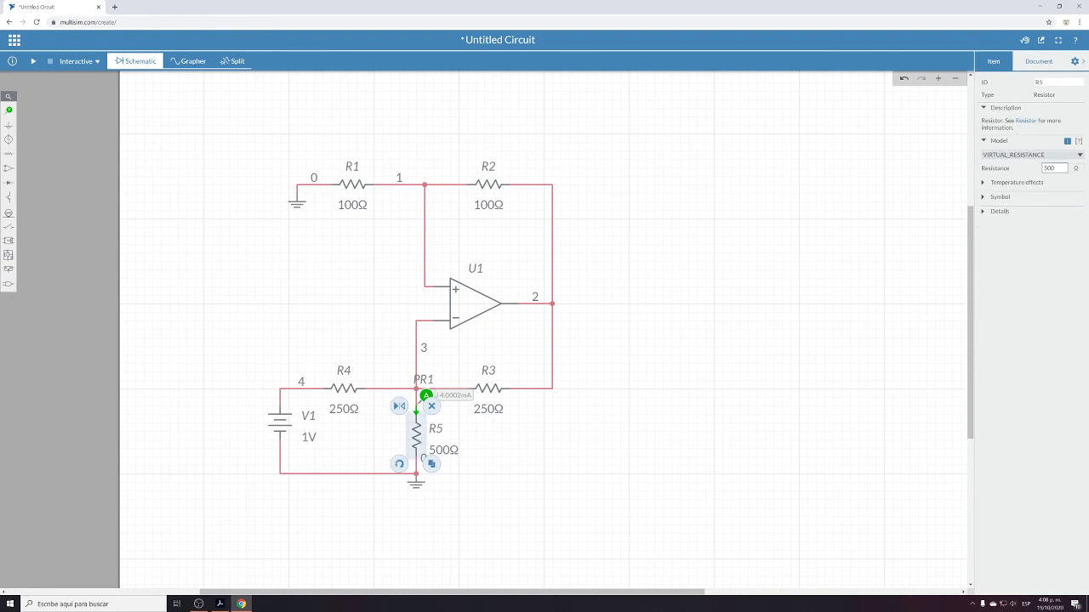
type("1000")
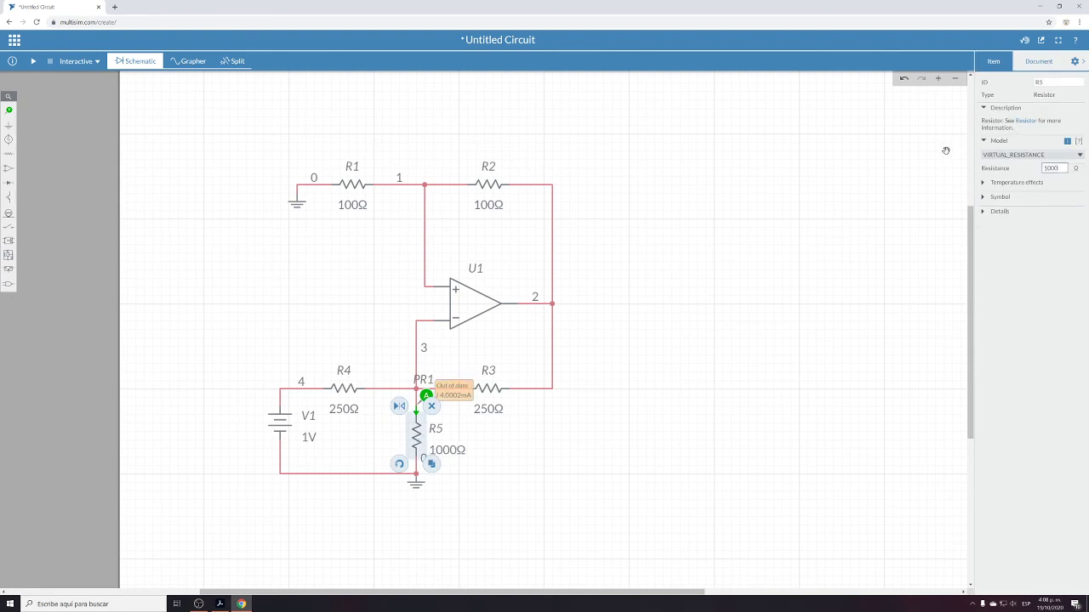
left_click(728, 269)
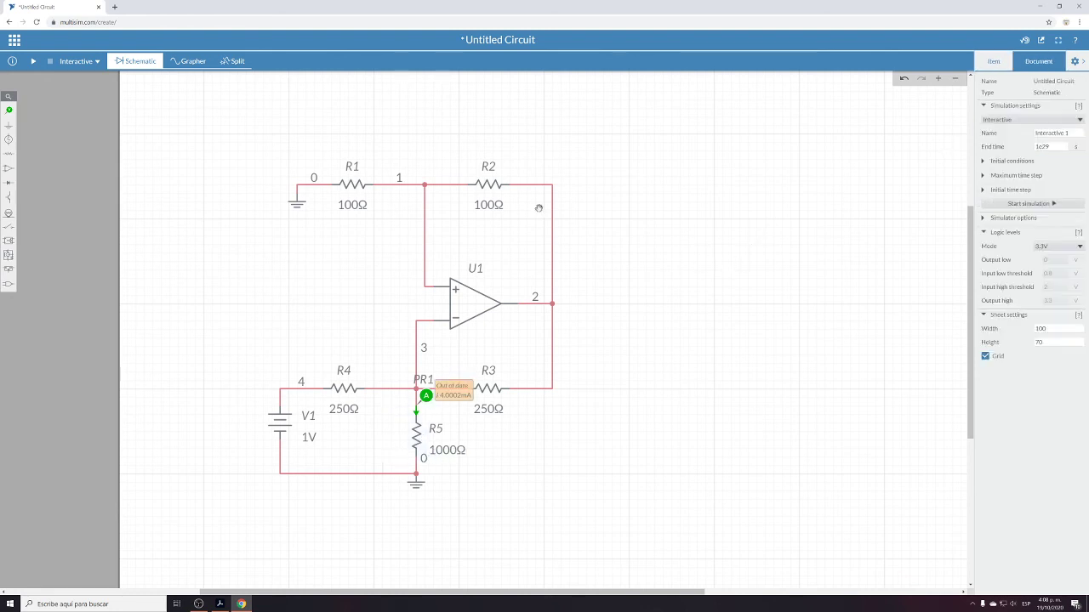
left_click(34, 61)
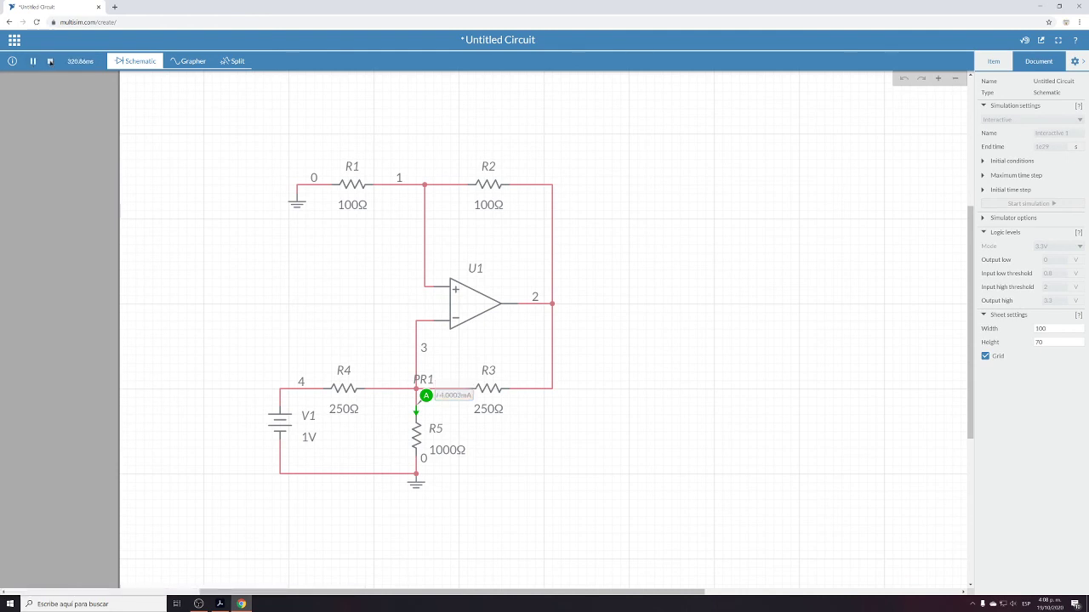
left_click(49, 61)
- Set load resistor R5 to 5000 Ω, and run and stop the interactive simulation
left_click(410, 433)
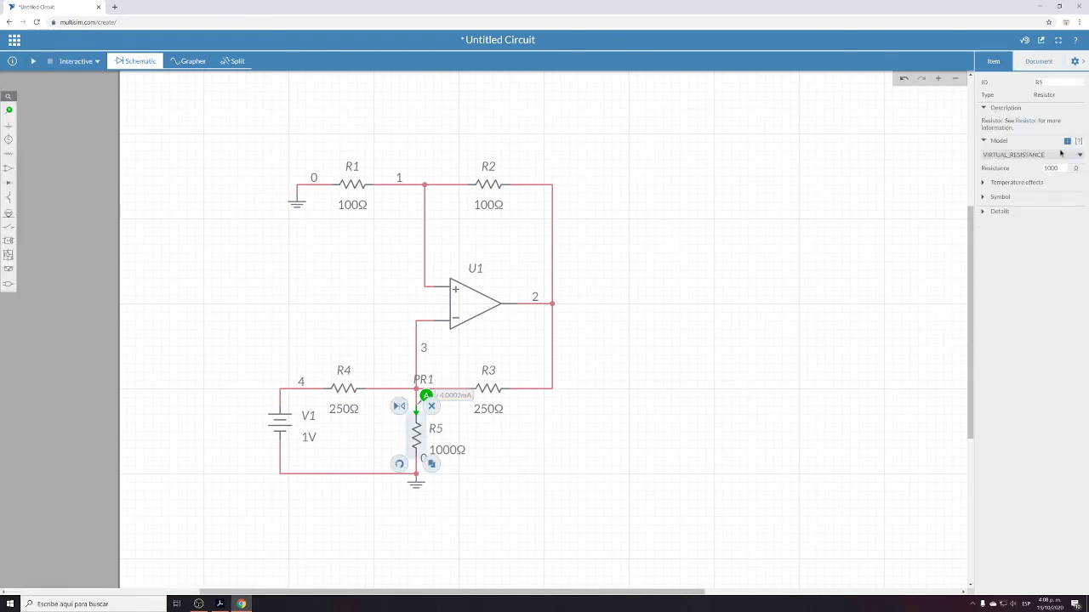
double_click(1051, 168)
left_click(1055, 168)
key("BackSpace")
key("BackSpace")
key("BackSpace")
key("BackSpace")
type("56000")
left_click(840, 269)
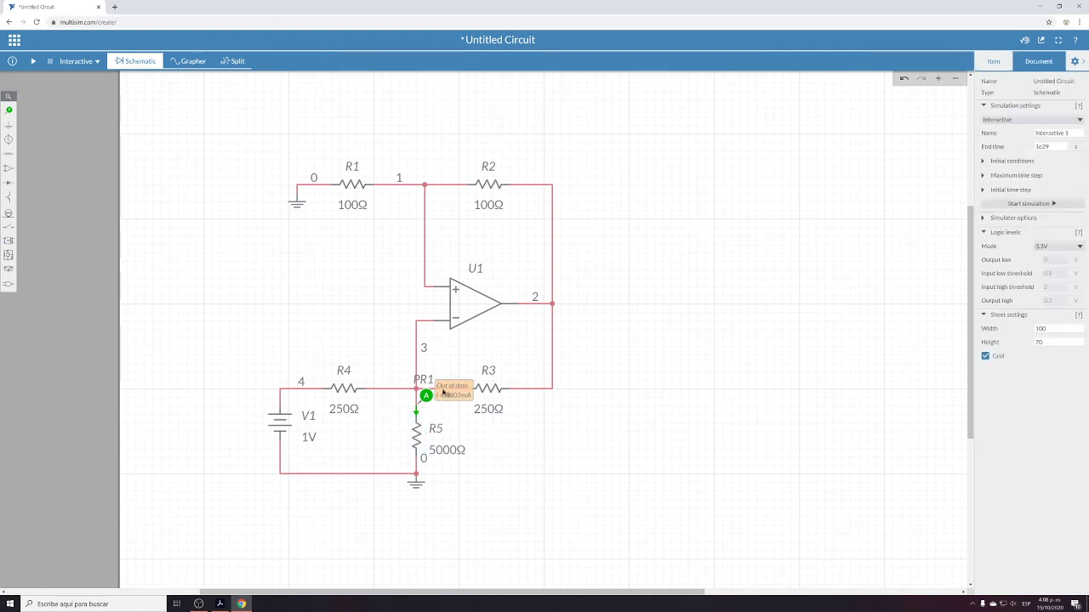
left_click(32, 61)
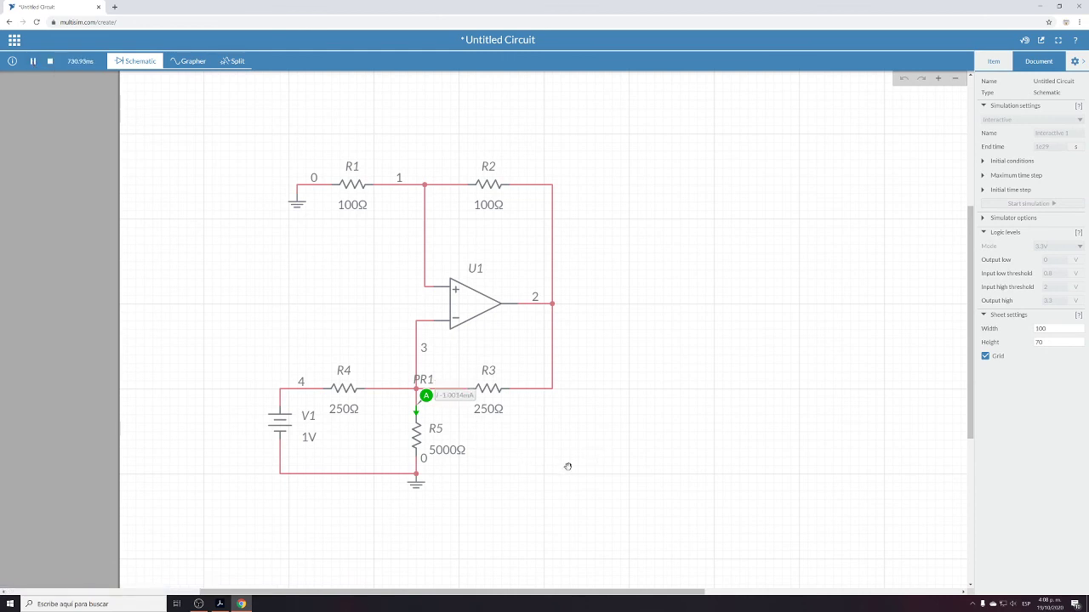
left_click(50, 61)
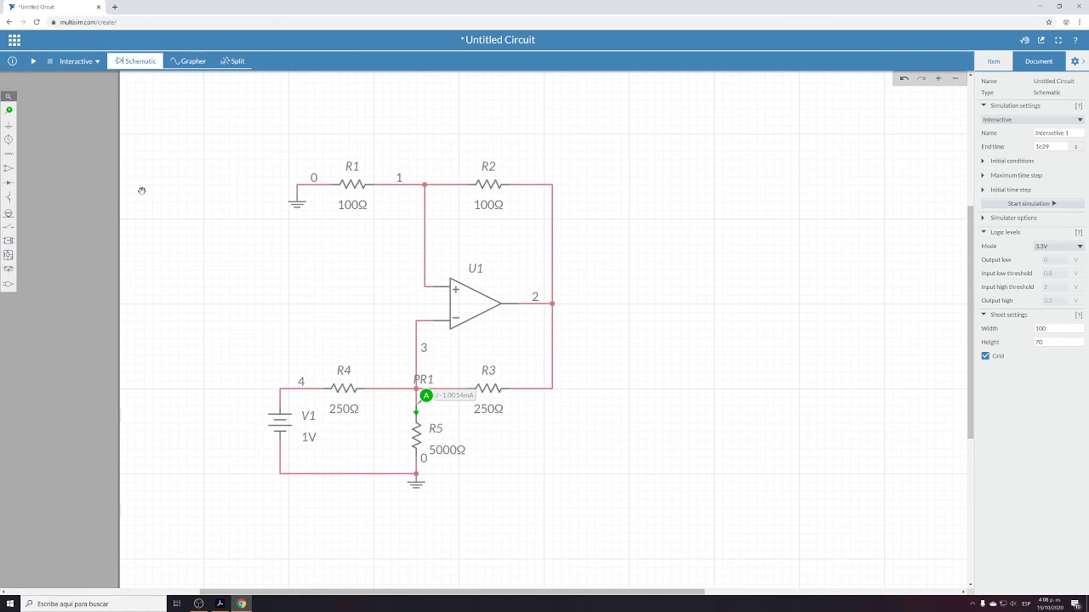
- Set load resistor R5 to 10 Ω, and run and stop the interactive simulation
left_click(421, 435)
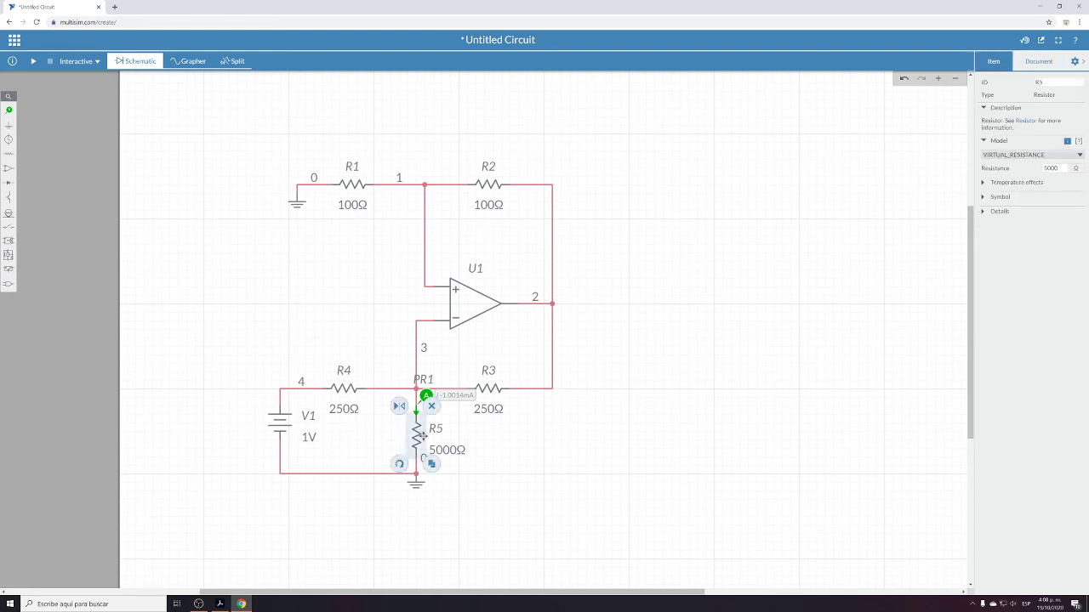
left_click_drag(1058, 168, 1016, 171)
type("10")
key("Return")
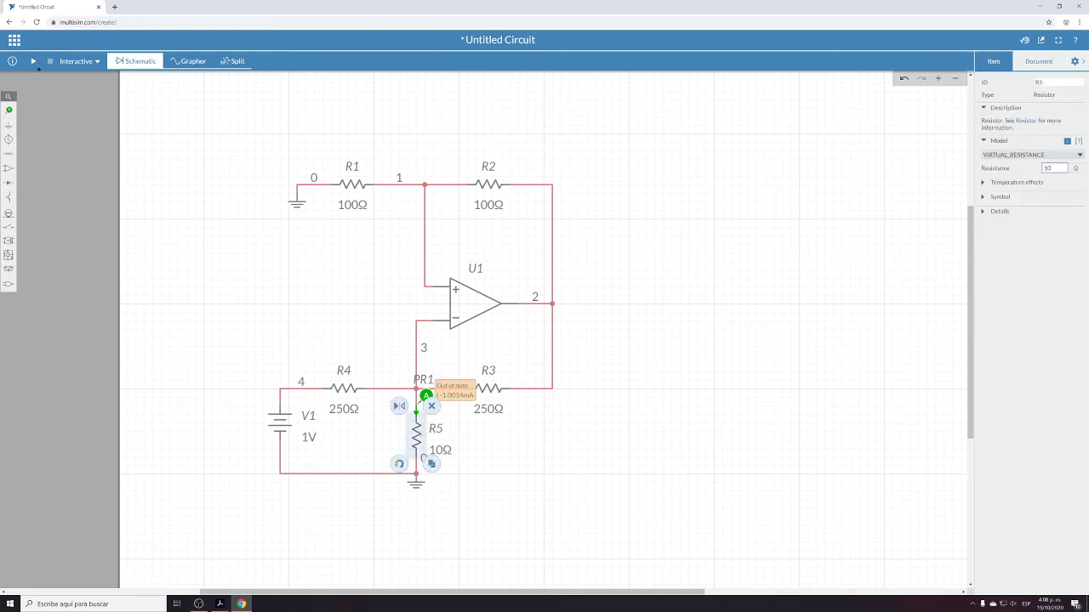
left_click(34, 62)
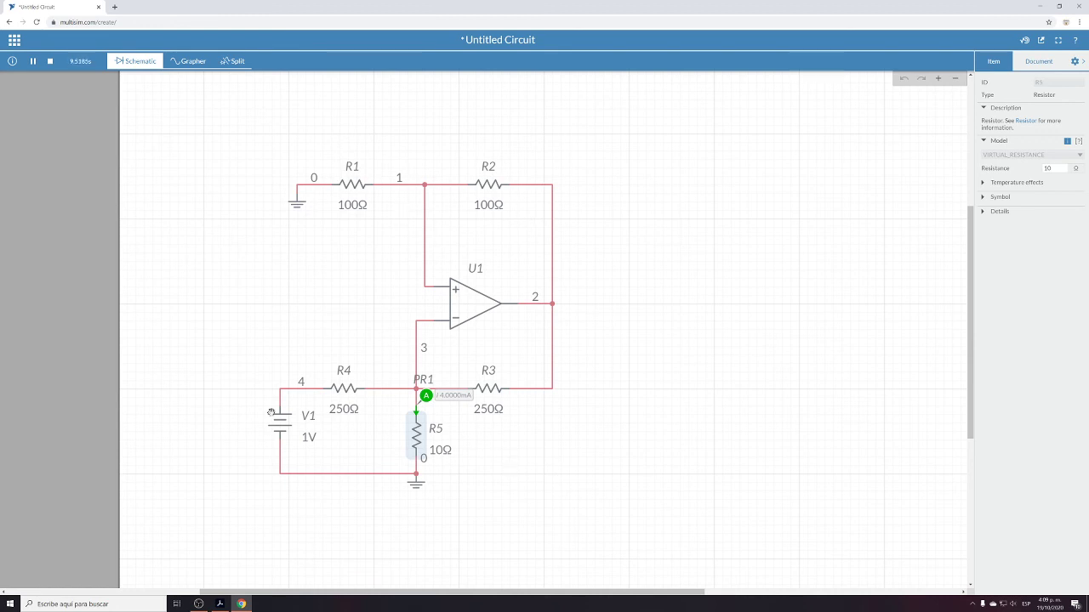
left_click(50, 62)
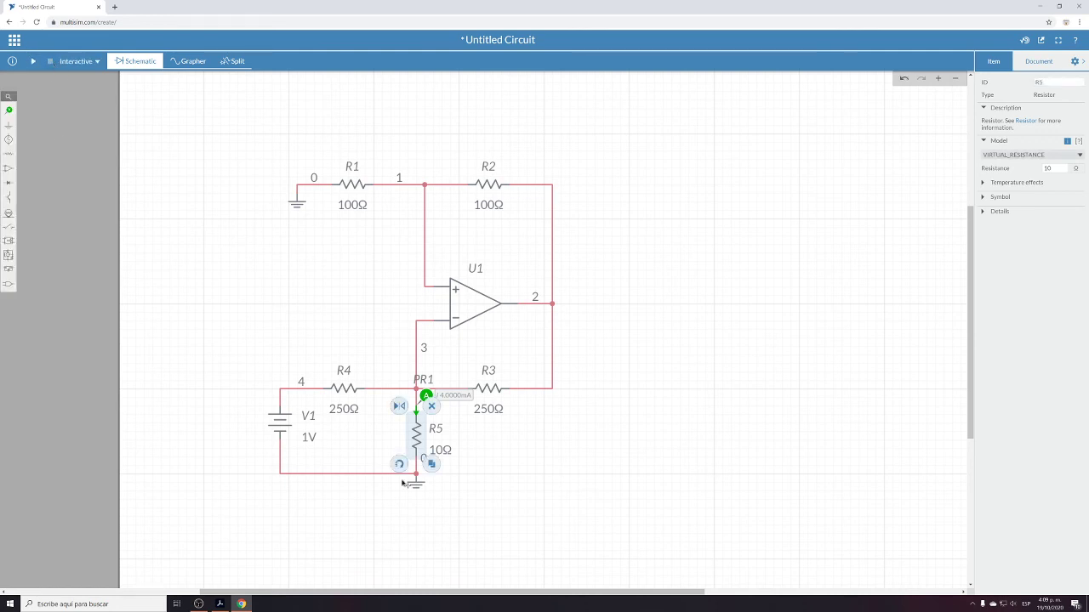